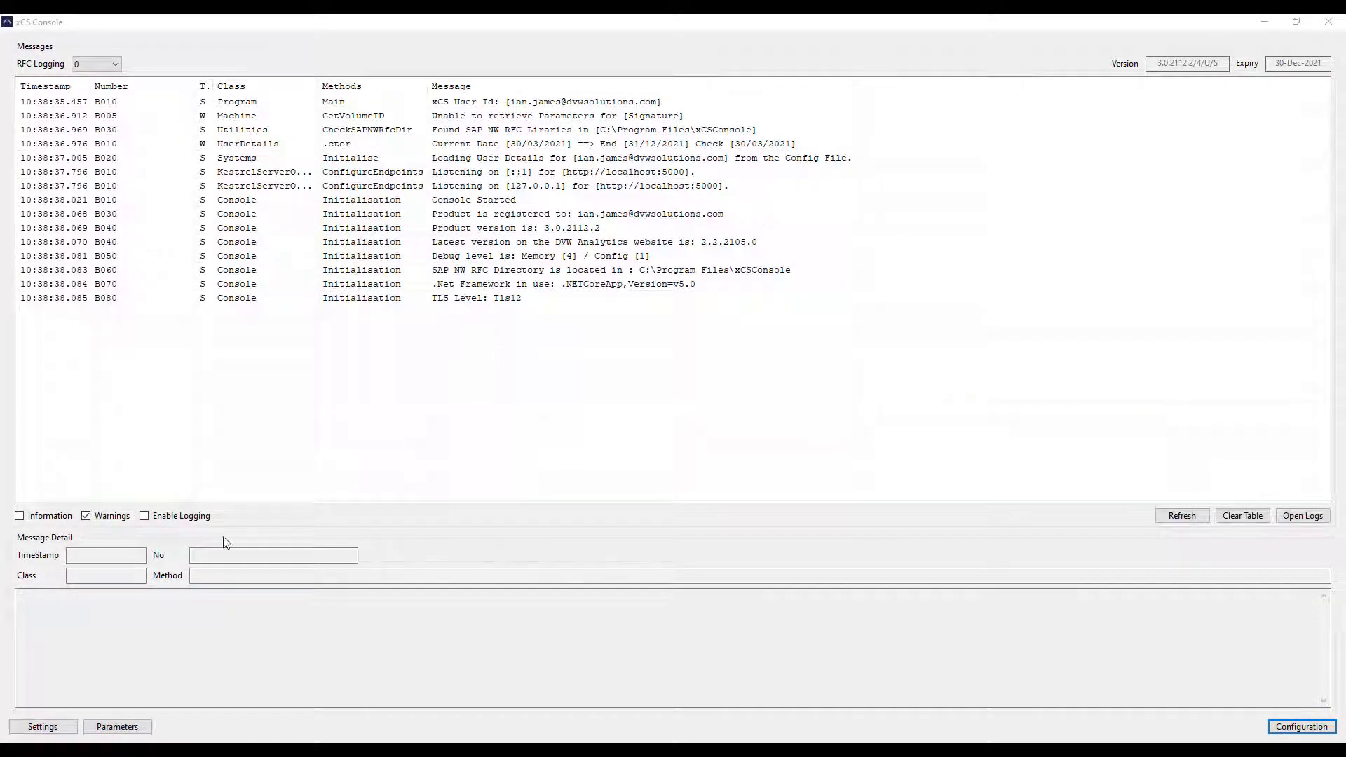
Step: Review the stored connection parameters of the DVW Demo SAP S/4HANA system, then close them
{"action": "left_click", "coordinate": [118, 727]}
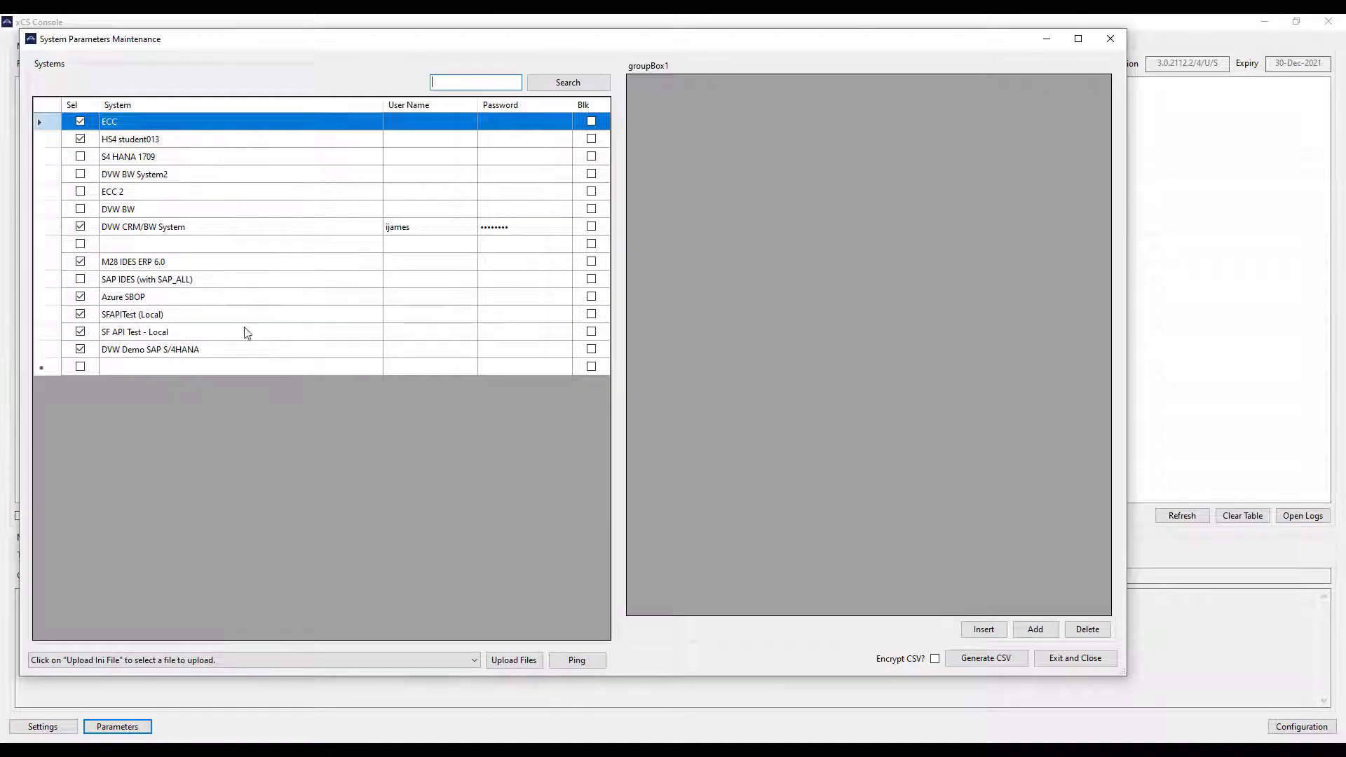
{"action": "left_click", "coordinate": [247, 353]}
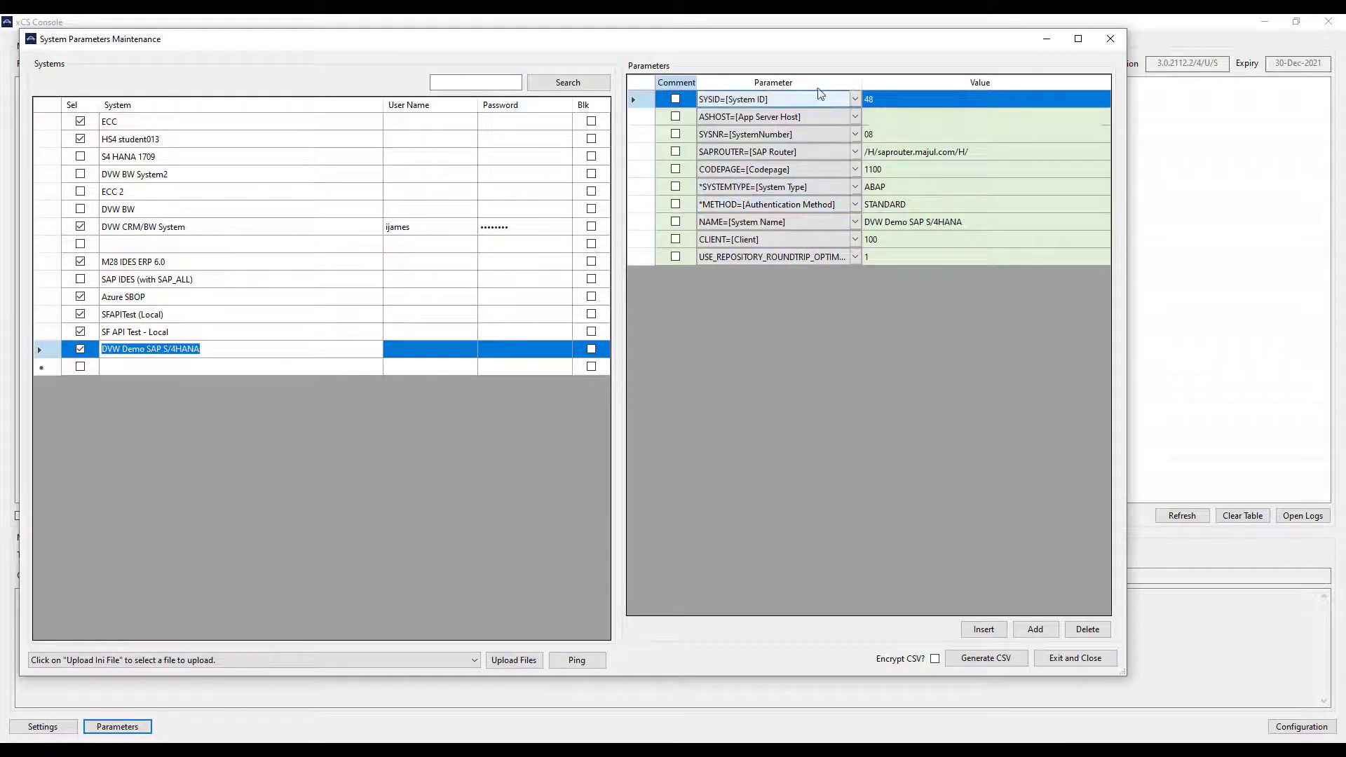
{"action": "left_click", "coordinate": [1060, 655]}
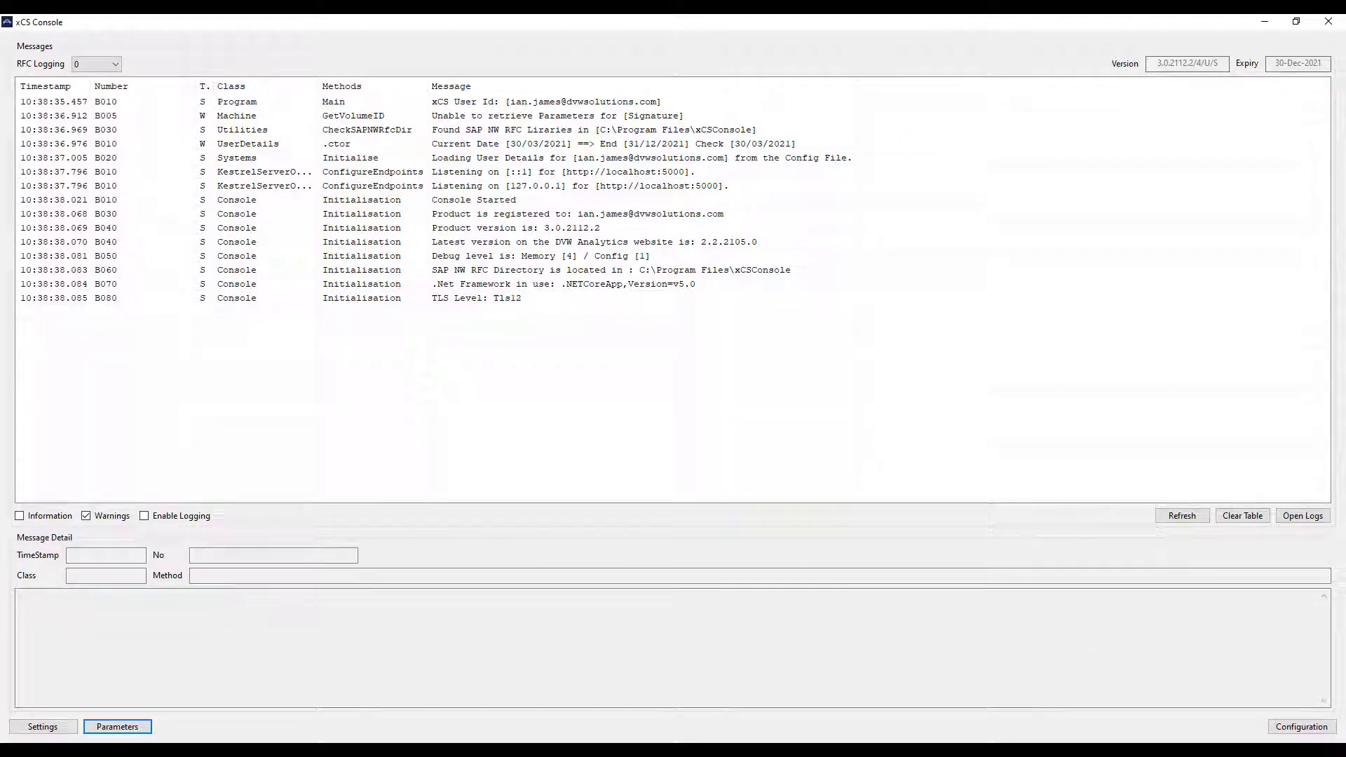
Step: Create a new SAP BW Read configuration file named QueryExtract103
{"action": "left_click", "coordinate": [1290, 733]}
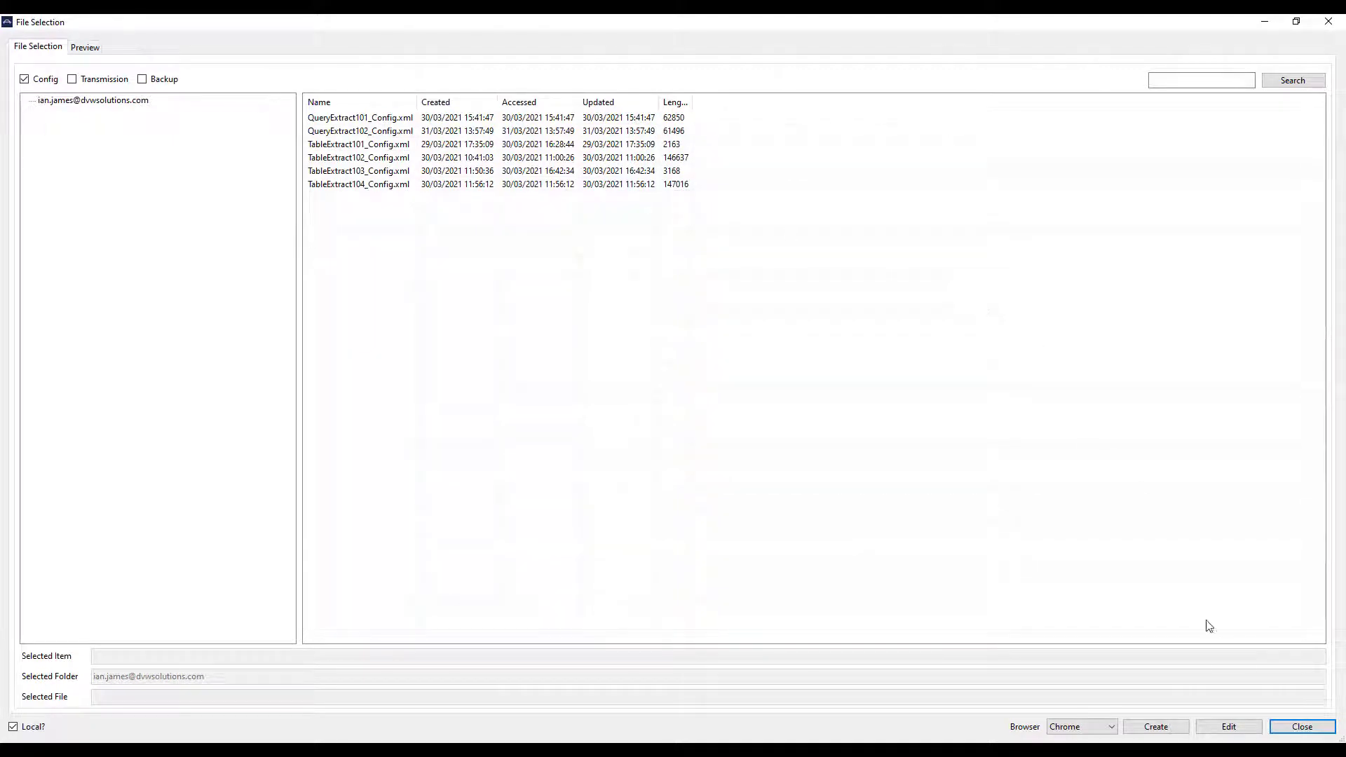
{"action": "left_click", "coordinate": [1167, 727]}
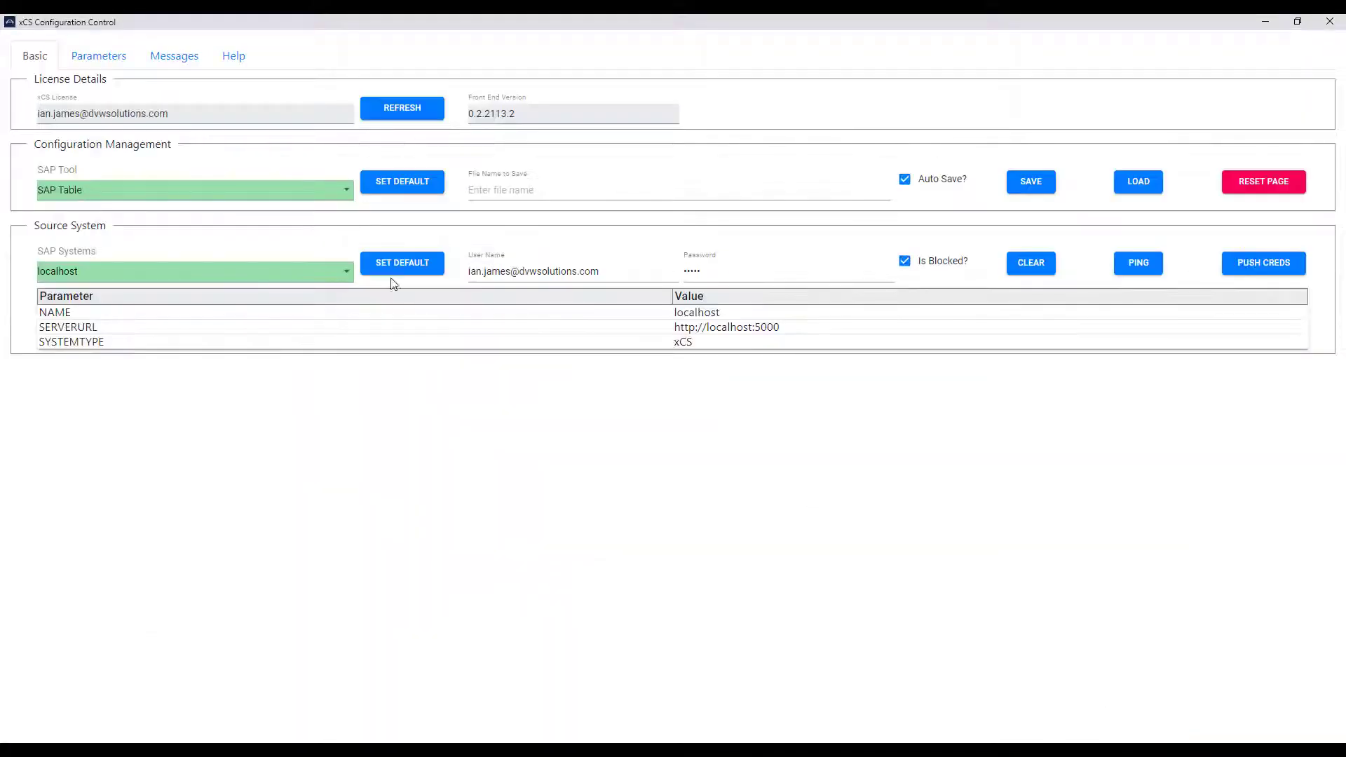
{"action": "left_click", "coordinate": [346, 192]}
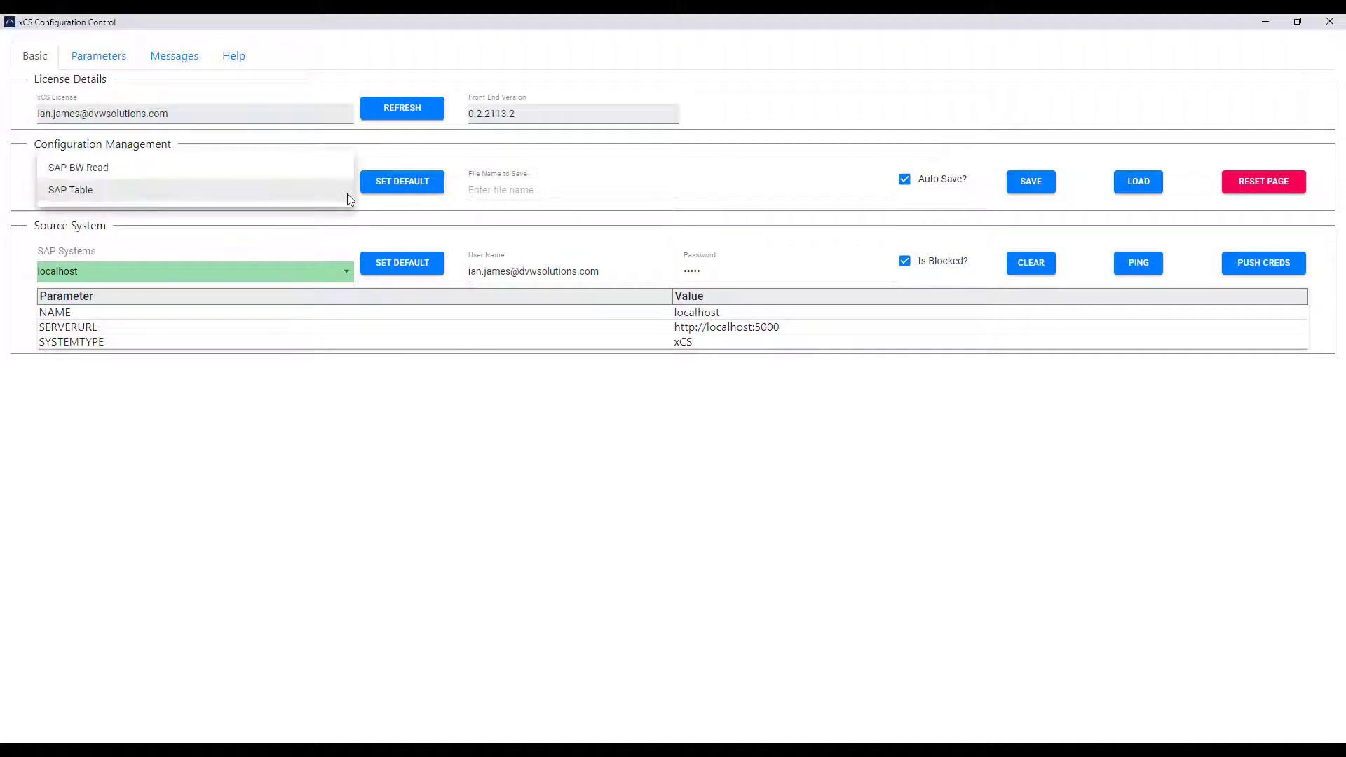
{"action": "left_click", "coordinate": [316, 171]}
{"action": "left_click", "coordinate": [476, 190]}
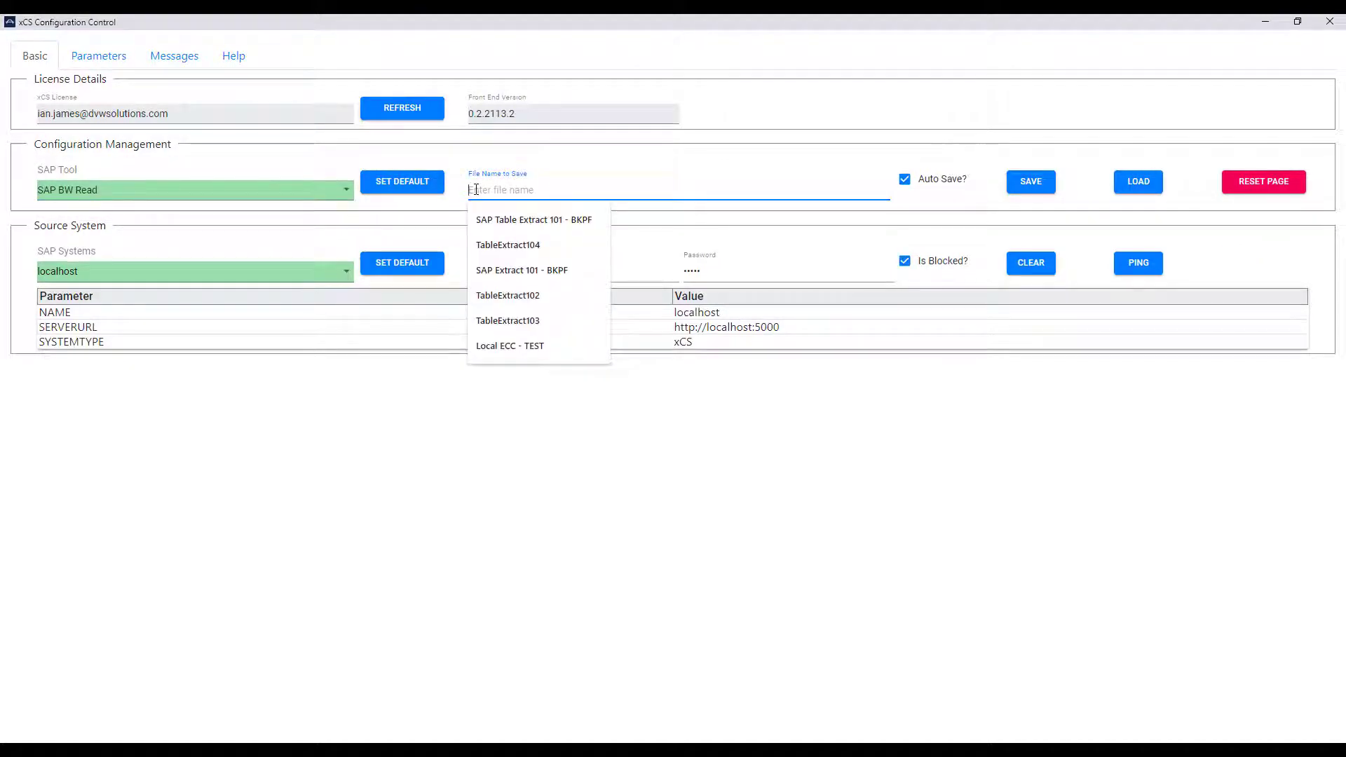
{"action": "type", "text": "Qu"}
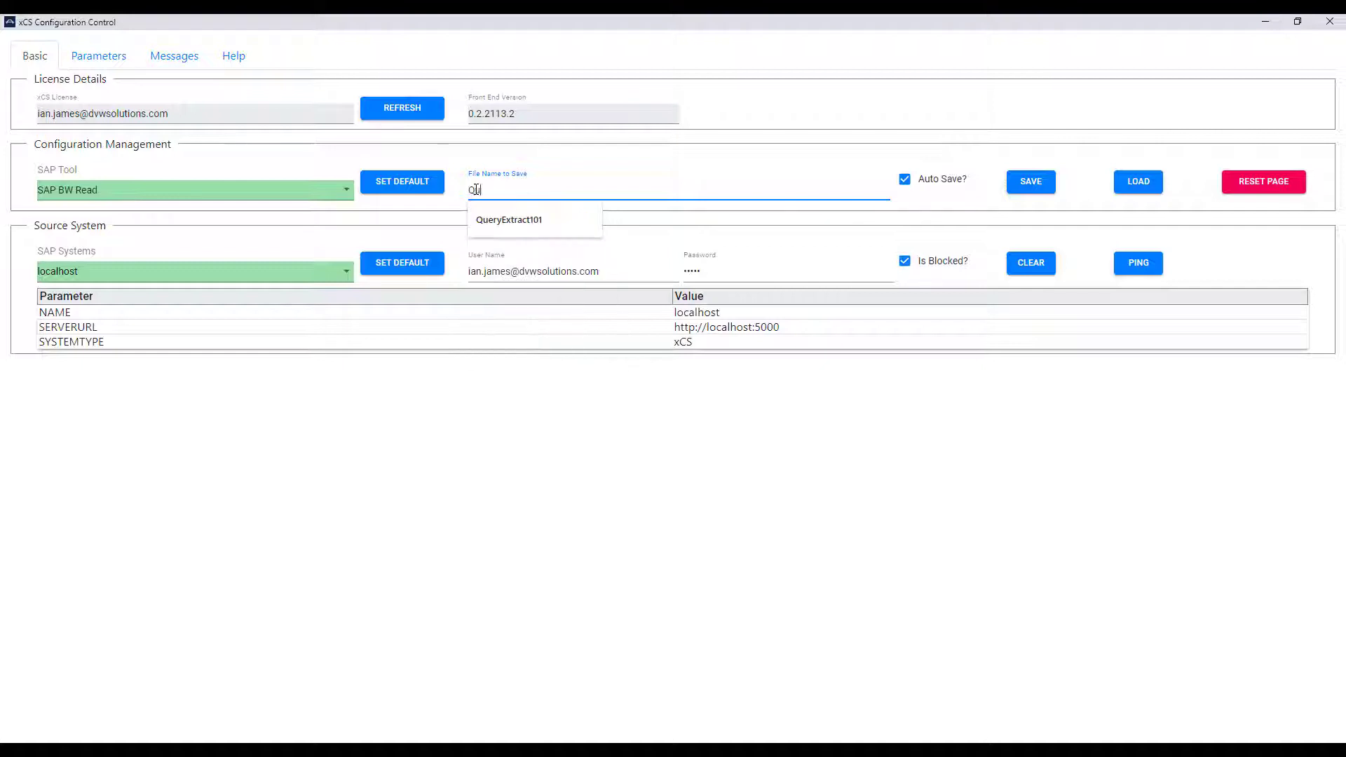
{"action": "type", "text": "eryExtract103"}
Step: Select DVW CRM/BW System as the source, ping it successfully, and go to Parameters
{"action": "left_click", "coordinate": [280, 272]}
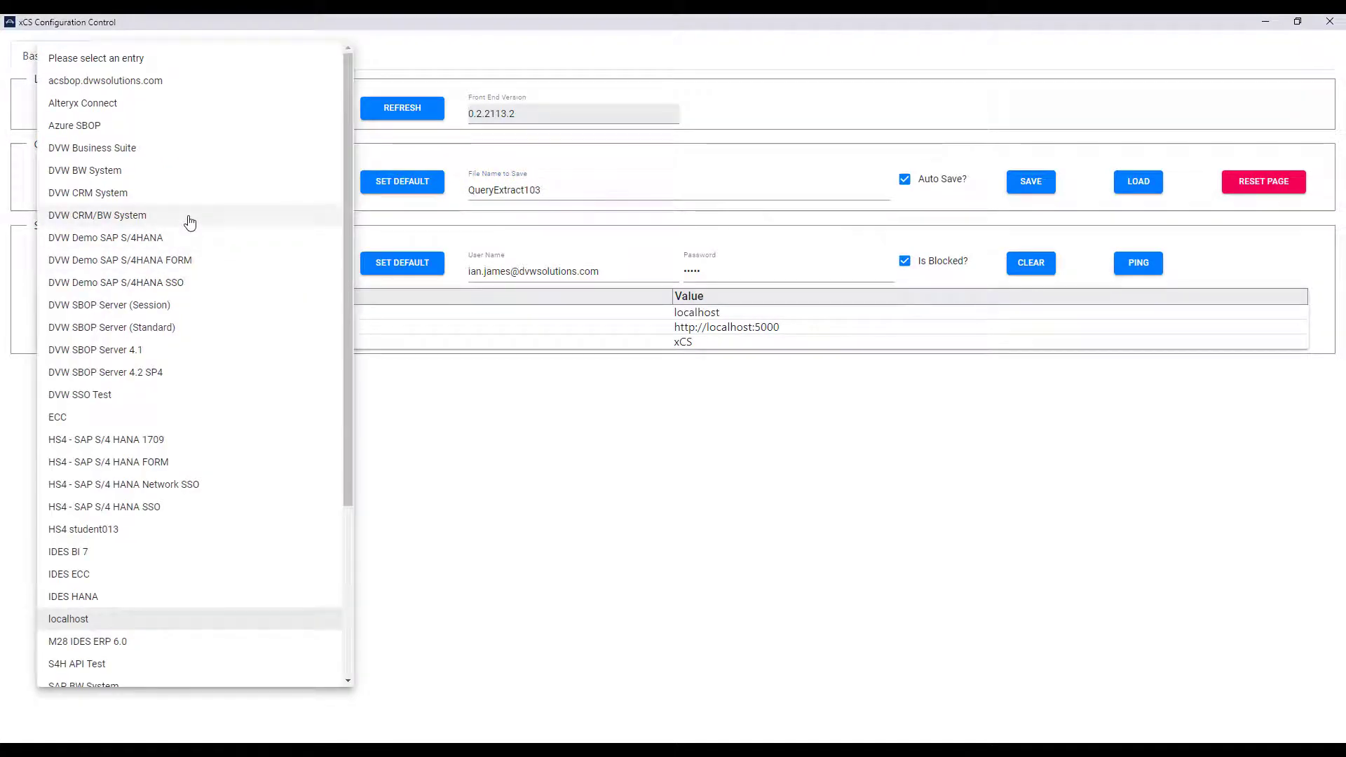
{"action": "left_click", "coordinate": [190, 222]}
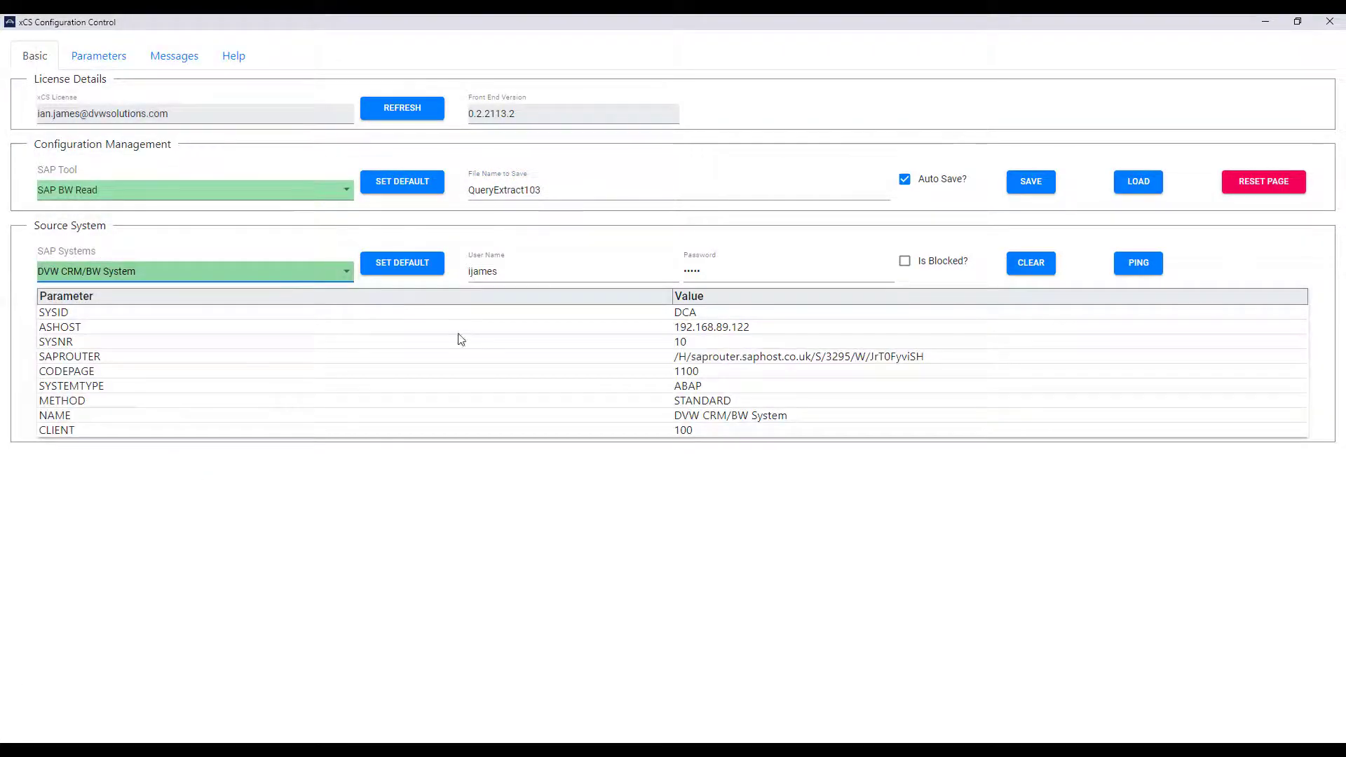
{"action": "left_click", "coordinate": [1132, 265]}
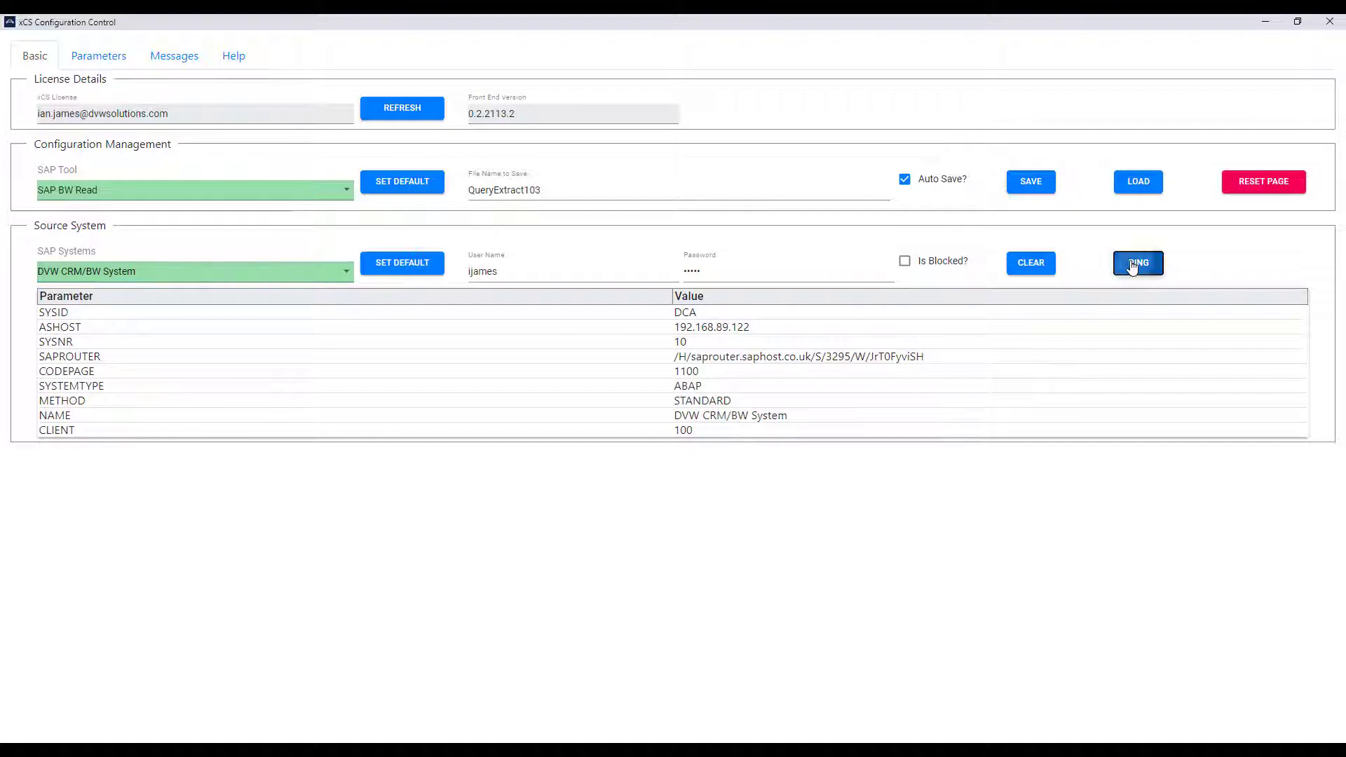
{"action": "left_click", "coordinate": [784, 102]}
{"action": "left_click", "coordinate": [130, 60]}
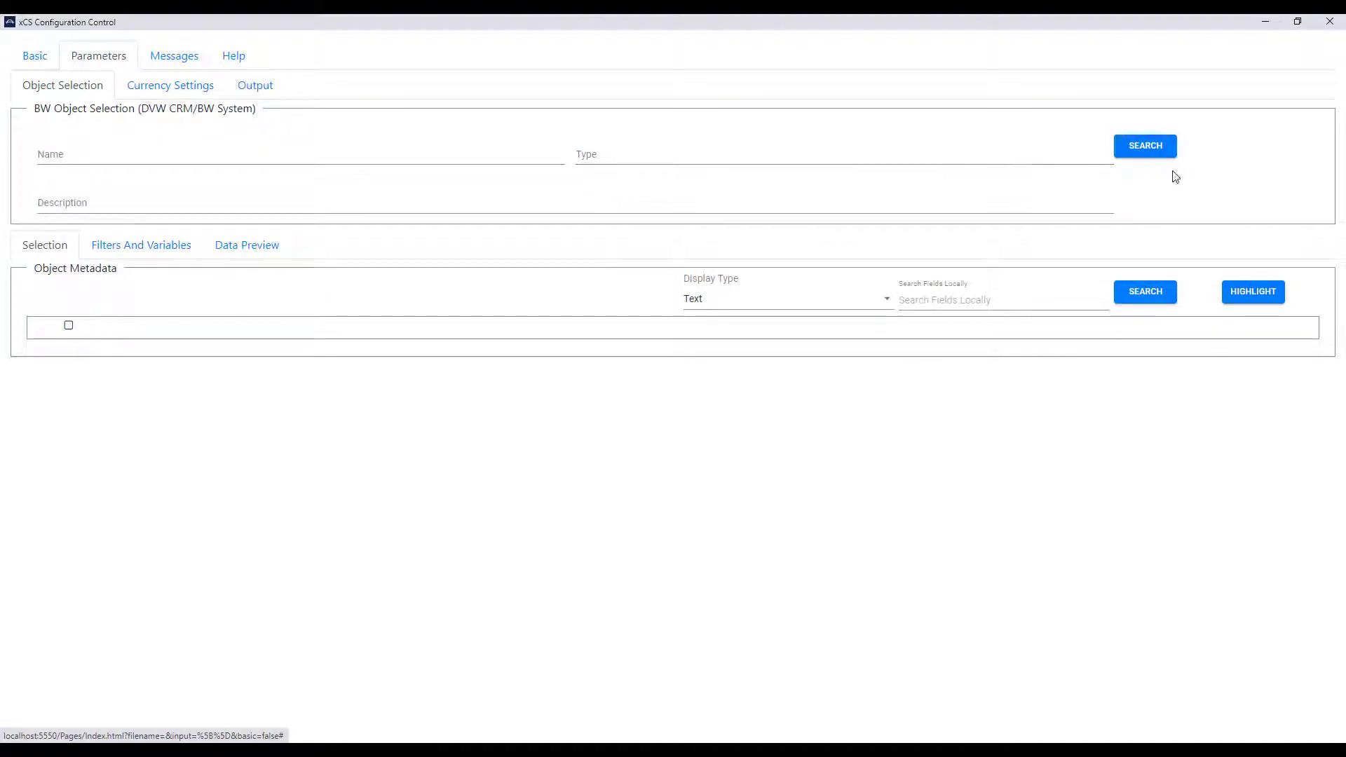
Step: Search BW objects for *order* and choose query Z_ORDERS_OVERVIEW (Orders Overview) as the extract object
{"action": "left_click", "coordinate": [1162, 144]}
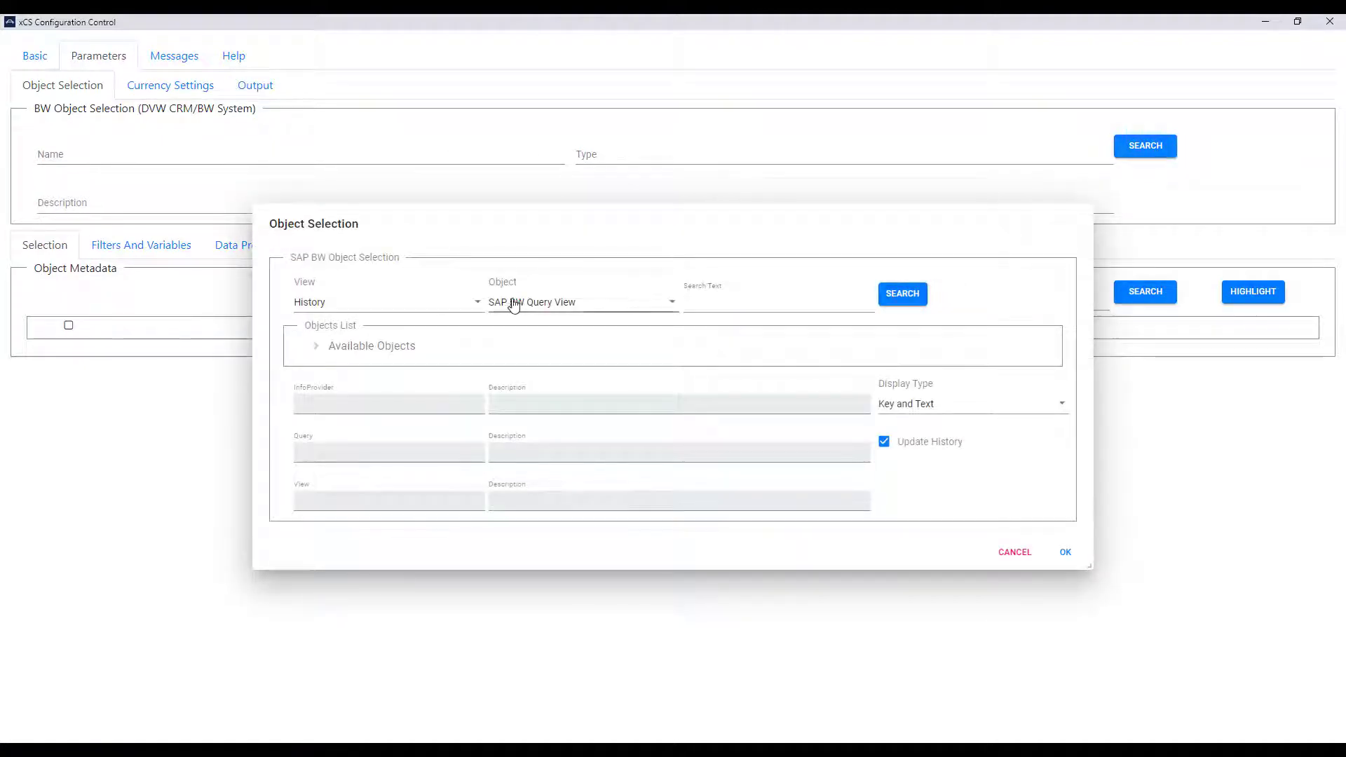
{"action": "left_click", "coordinate": [320, 347]}
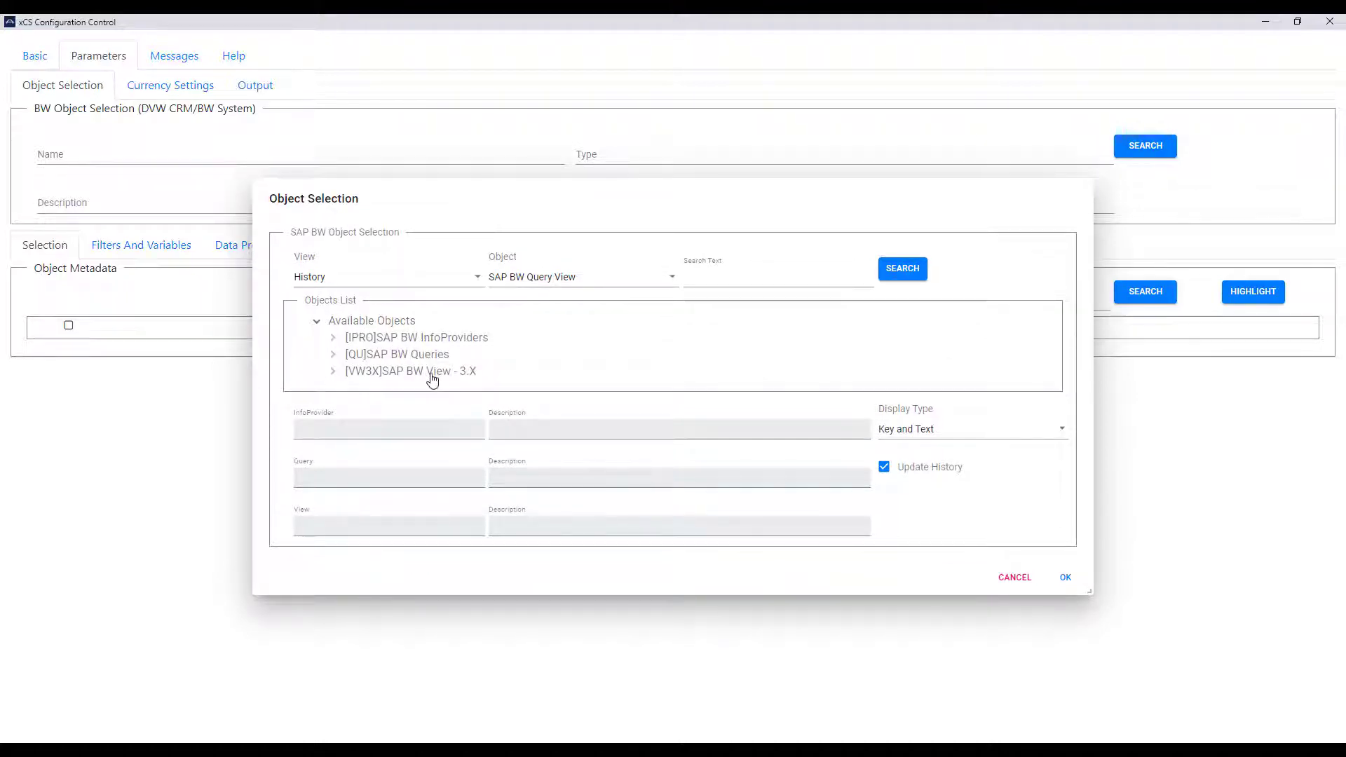
{"action": "left_click", "coordinate": [350, 286]}
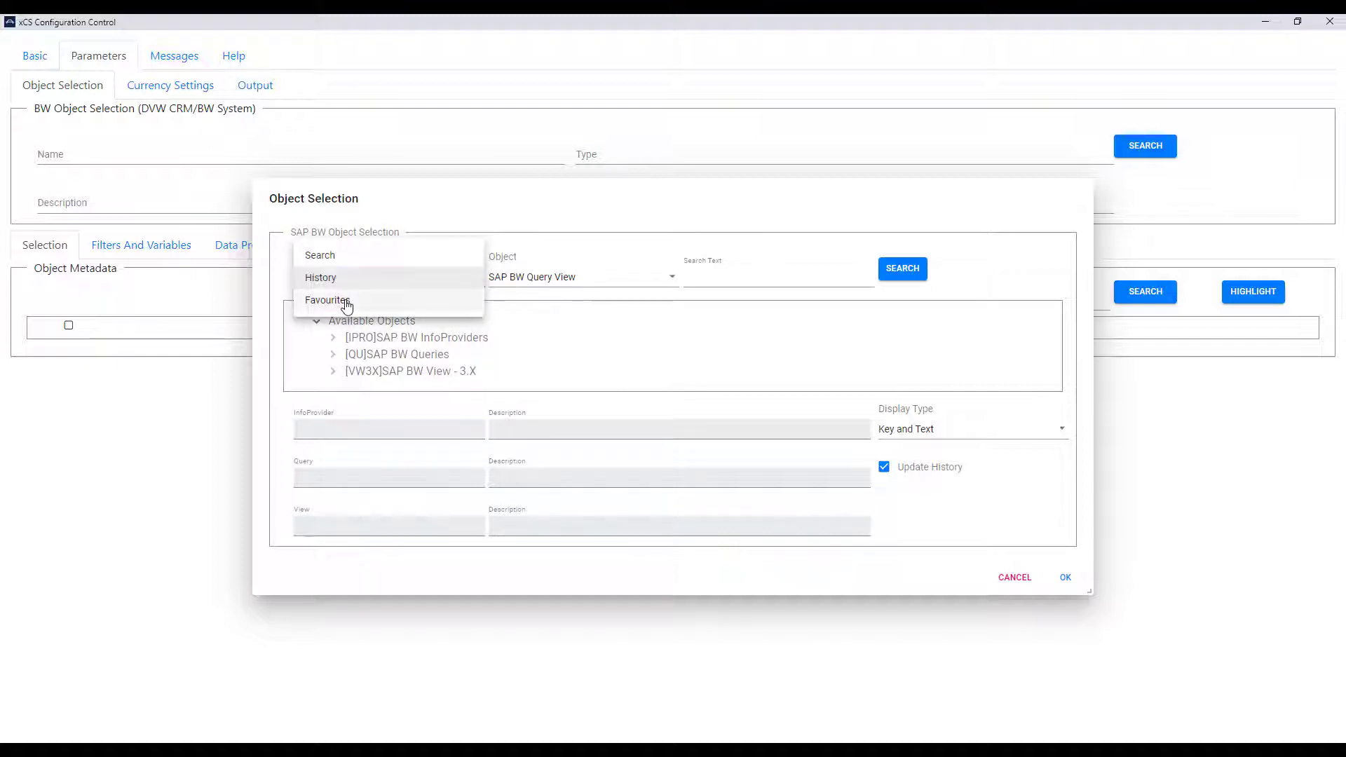
{"action": "left_click", "coordinate": [340, 256]}
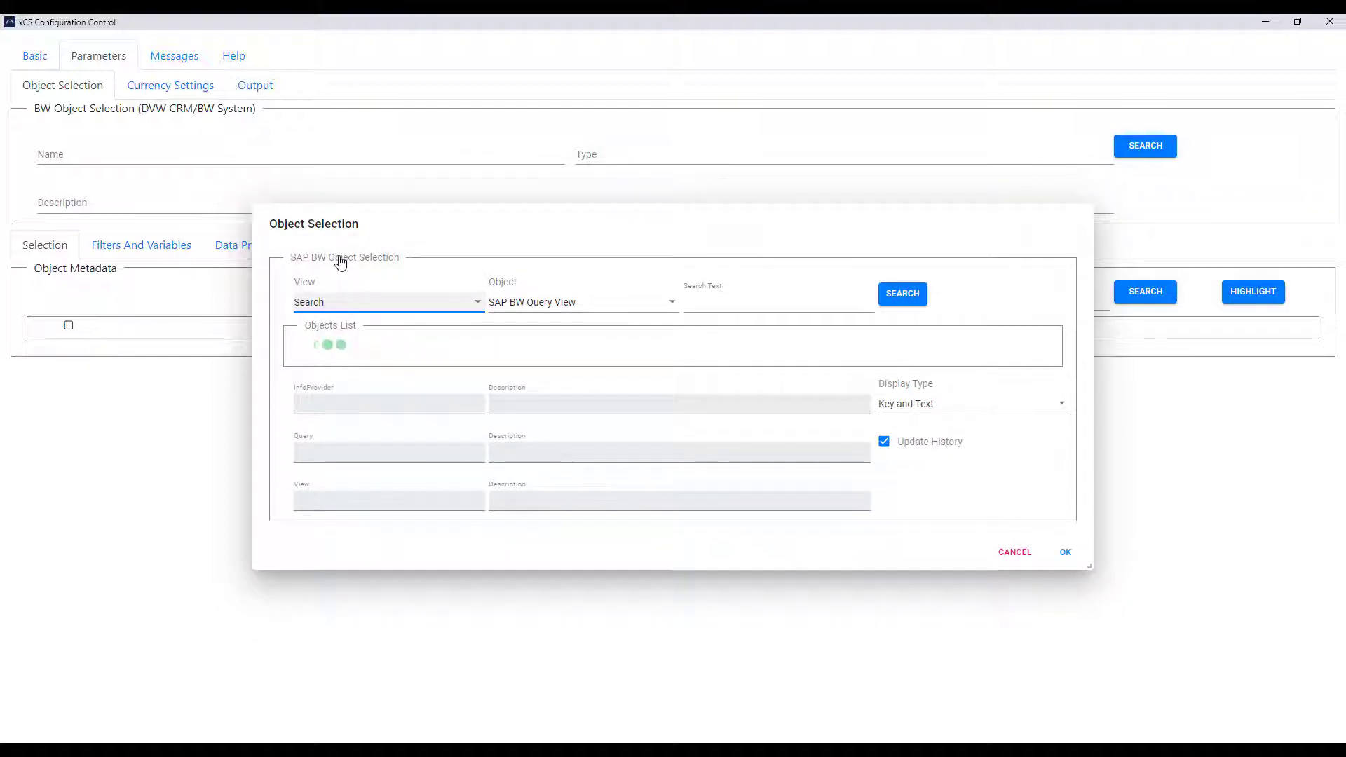
{"action": "left_click", "coordinate": [715, 288]}
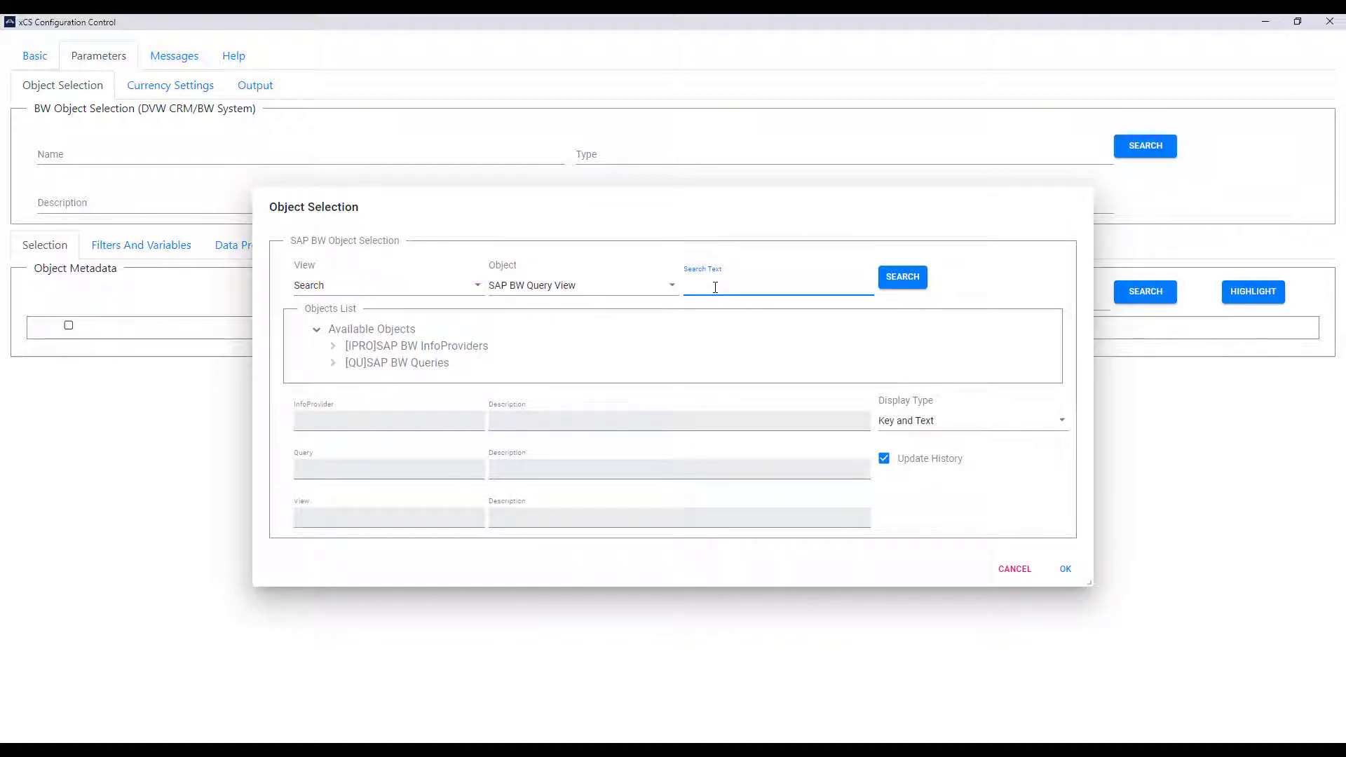
{"action": "type", "text": "*order*"}
{"action": "left_click", "coordinate": [902, 277]}
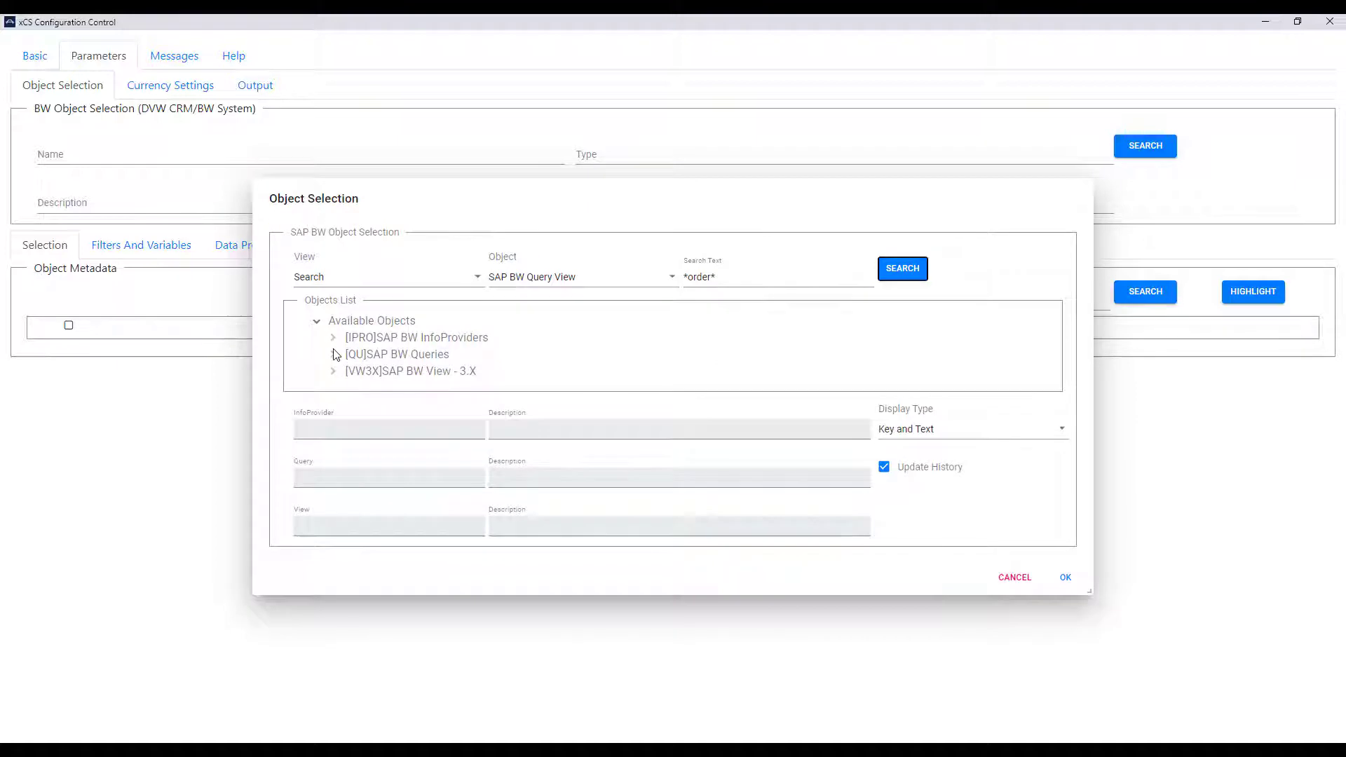
{"action": "left_click", "coordinate": [334, 356]}
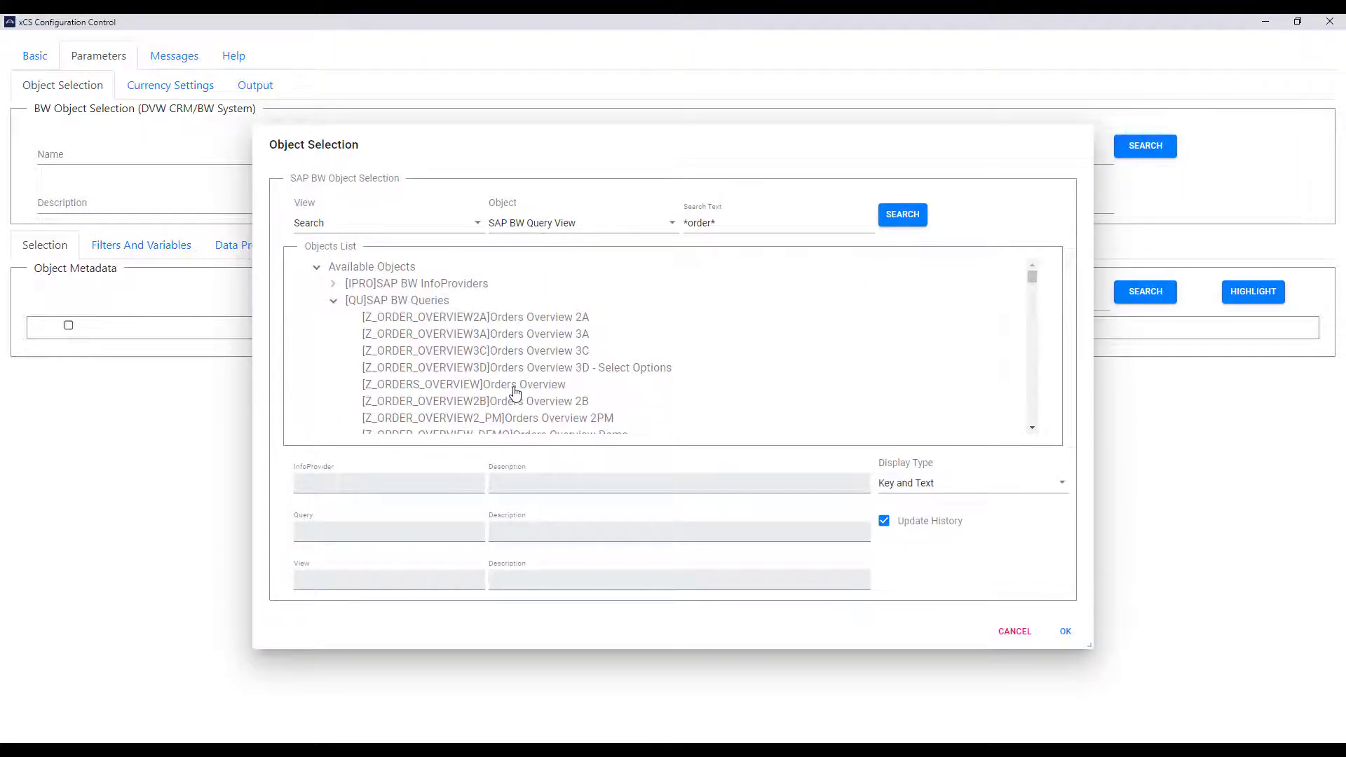
{"action": "left_click", "coordinate": [516, 386]}
{"action": "left_click", "coordinate": [1063, 631]}
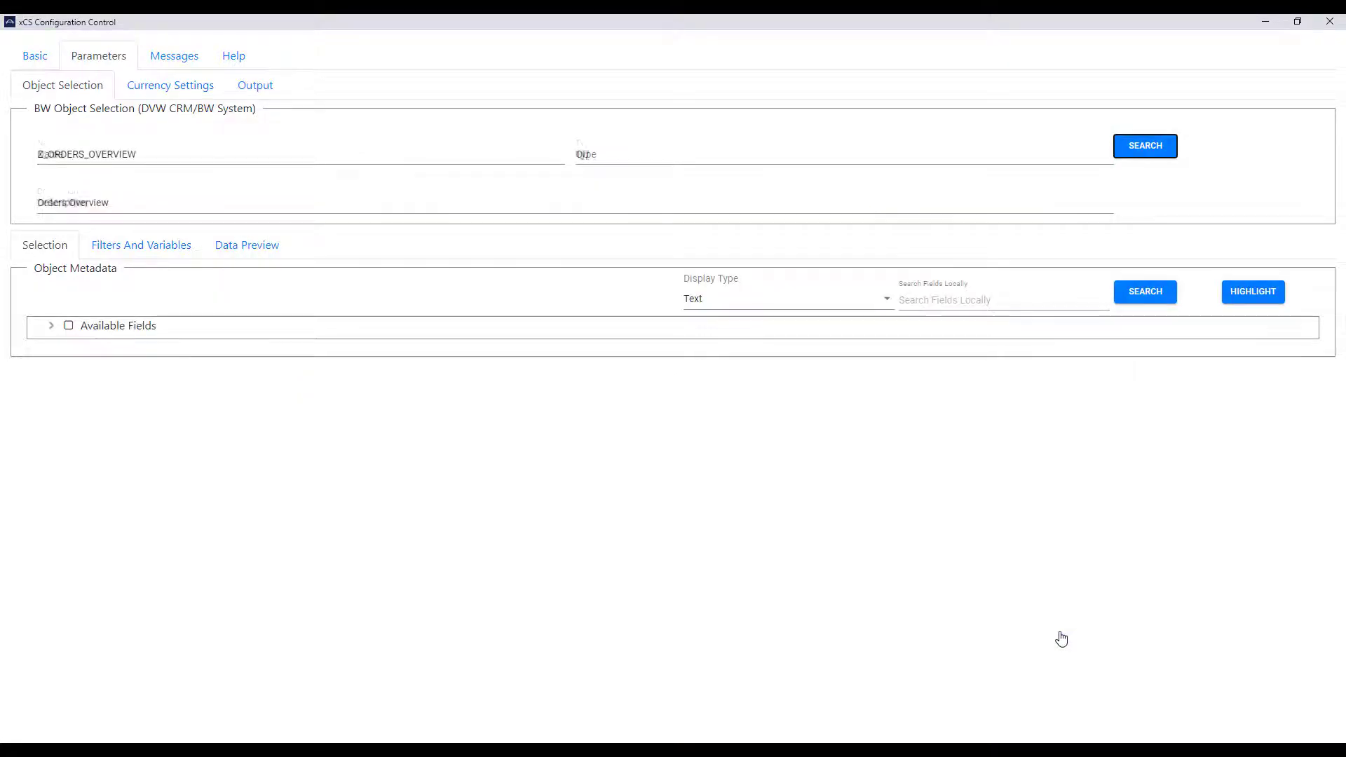
Step: Tick Calendar month, Calendar year / week, Calendar year, Item Number and Object Type under Characteristics
{"action": "left_click", "coordinate": [50, 327]}
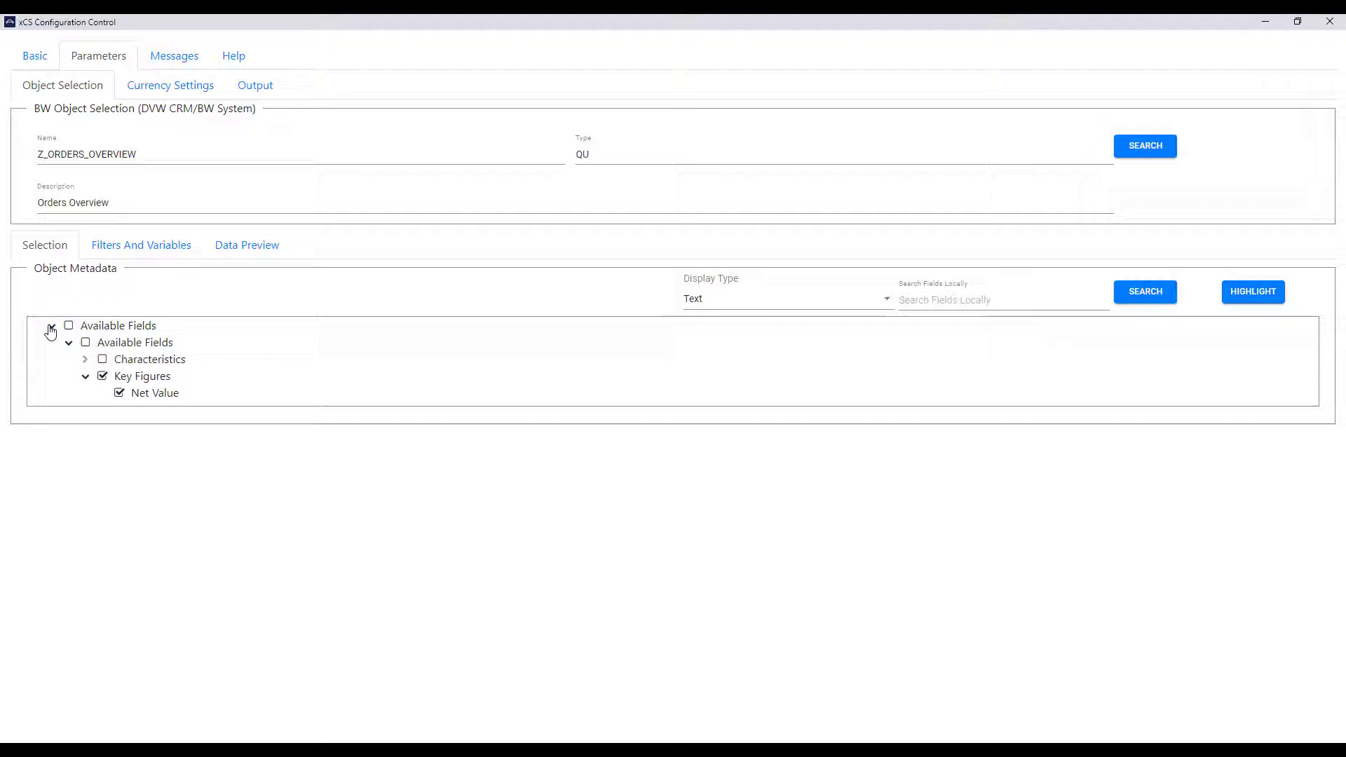
{"action": "left_click", "coordinate": [84, 359]}
{"action": "scroll", "coordinate": [227, 561], "scroll_direction": "down", "scroll_amount": 1}
{"action": "scroll", "coordinate": [227, 560], "scroll_direction": "down", "scroll_amount": 2}
{"action": "scroll", "coordinate": [228, 561], "scroll_direction": "up", "scroll_amount": 3}
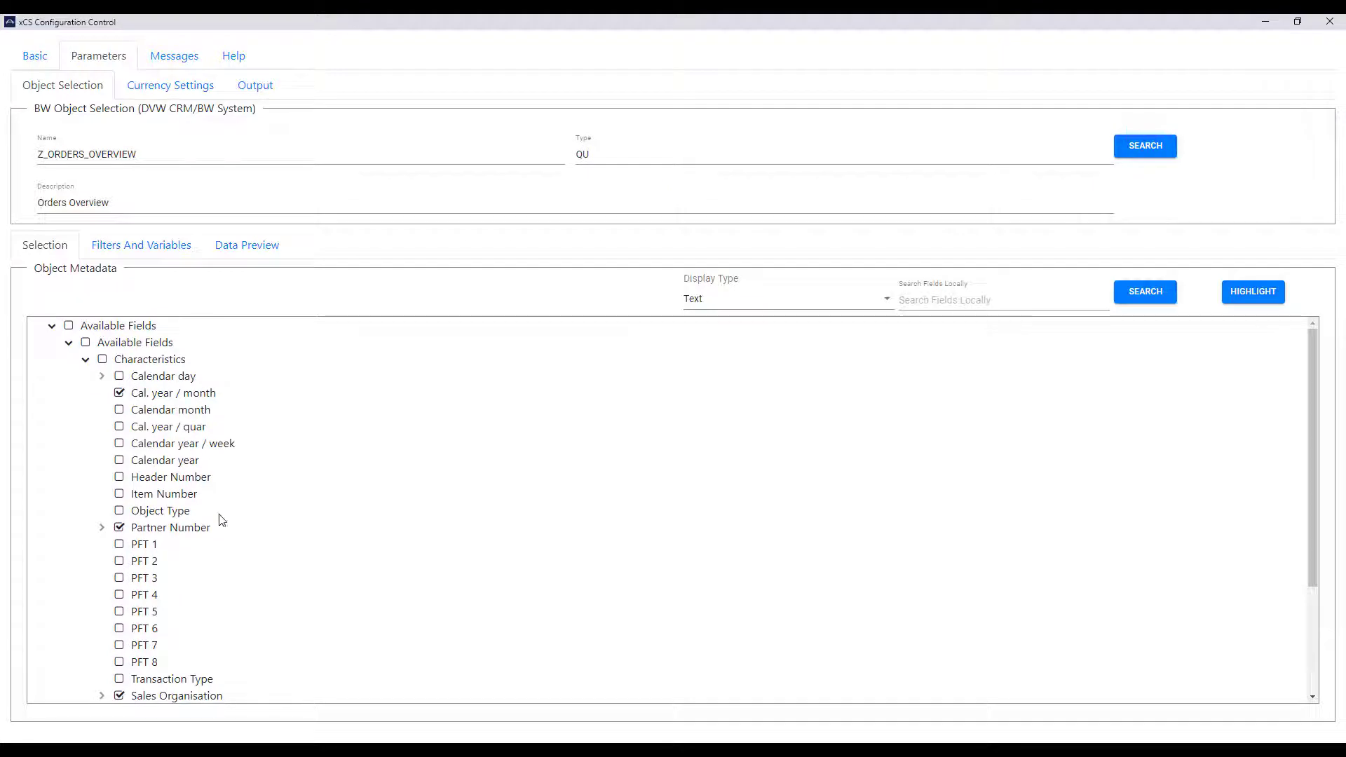
{"action": "left_click", "coordinate": [119, 411]}
{"action": "left_click", "coordinate": [120, 443]}
{"action": "left_click", "coordinate": [120, 461]}
{"action": "left_click", "coordinate": [119, 494]}
{"action": "left_click", "coordinate": [119, 511]}
{"action": "left_click", "coordinate": [120, 528]}
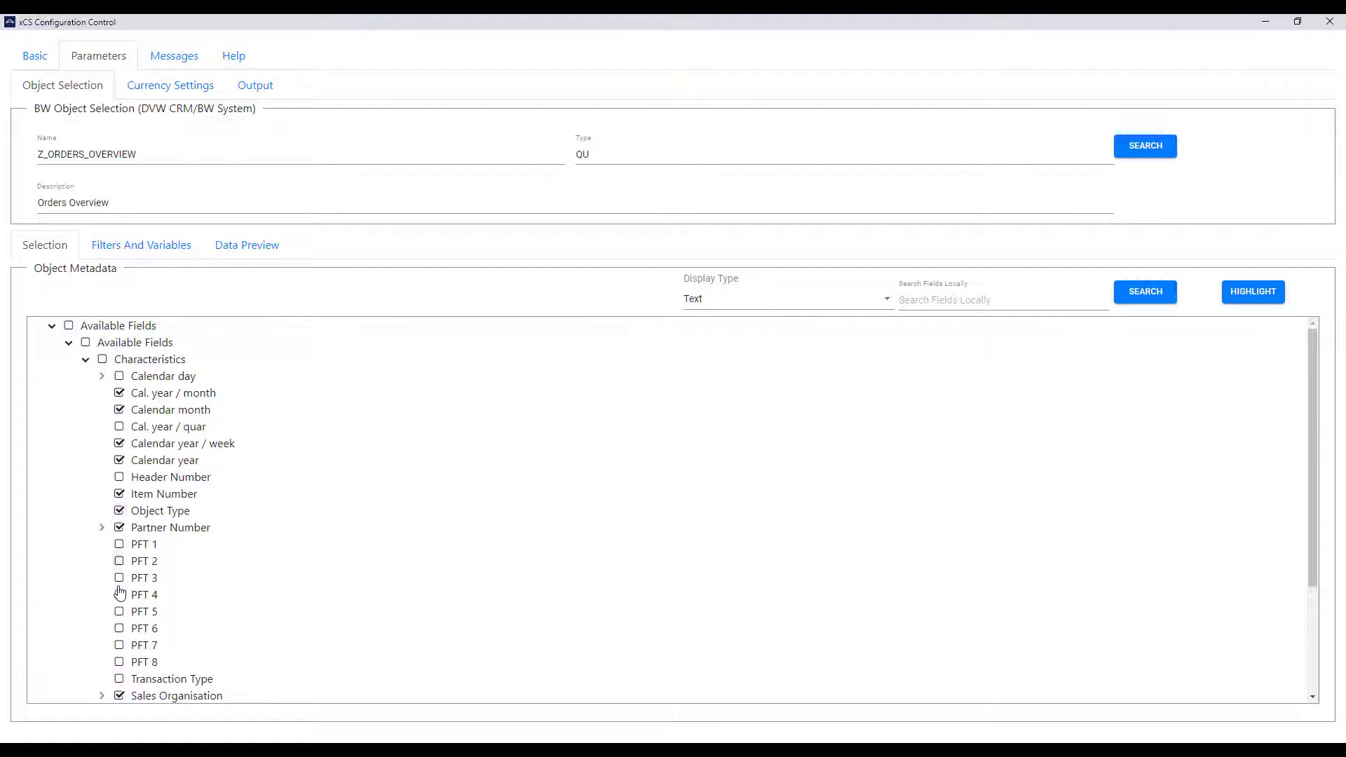
{"action": "right_click", "coordinate": [163, 467]}
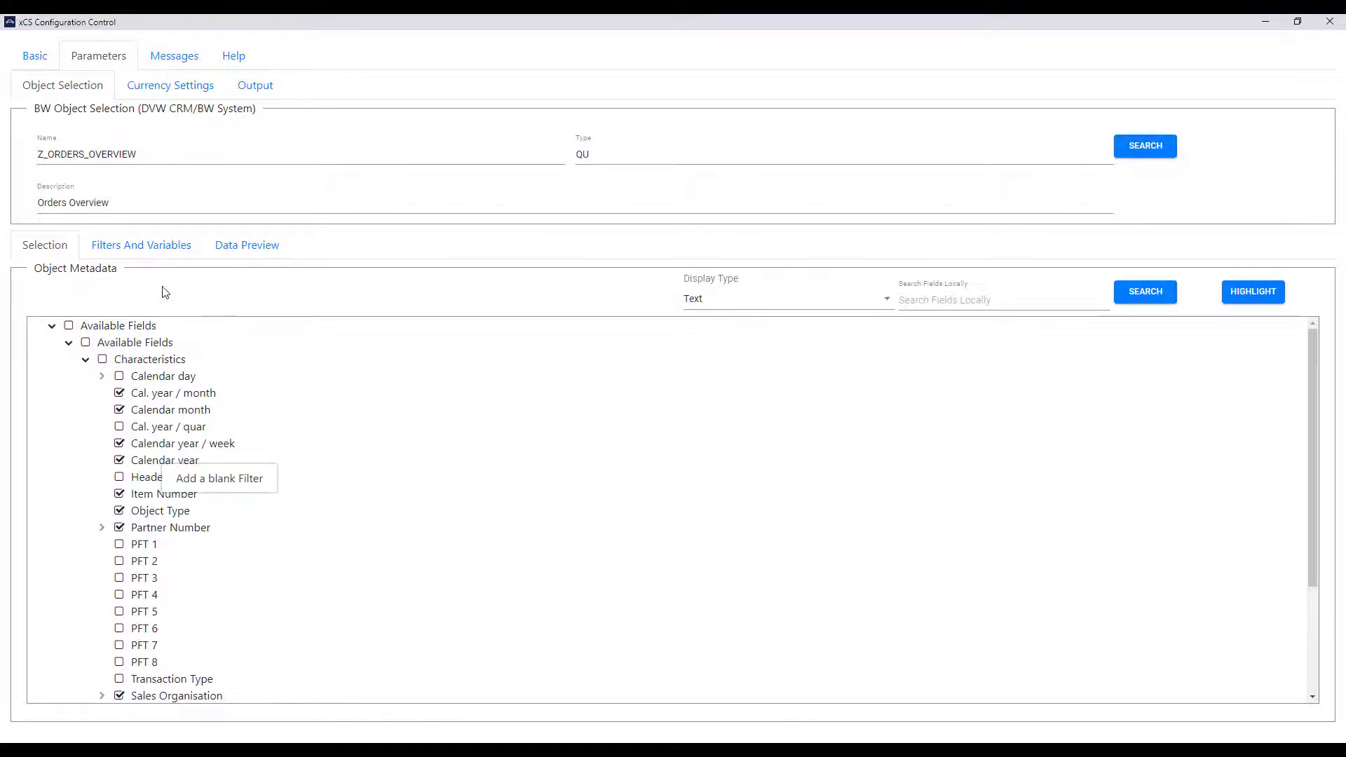
Step: On Filters And Variables, edit the filter item for PARTNER_SELECT_S
{"action": "left_click", "coordinate": [158, 252]}
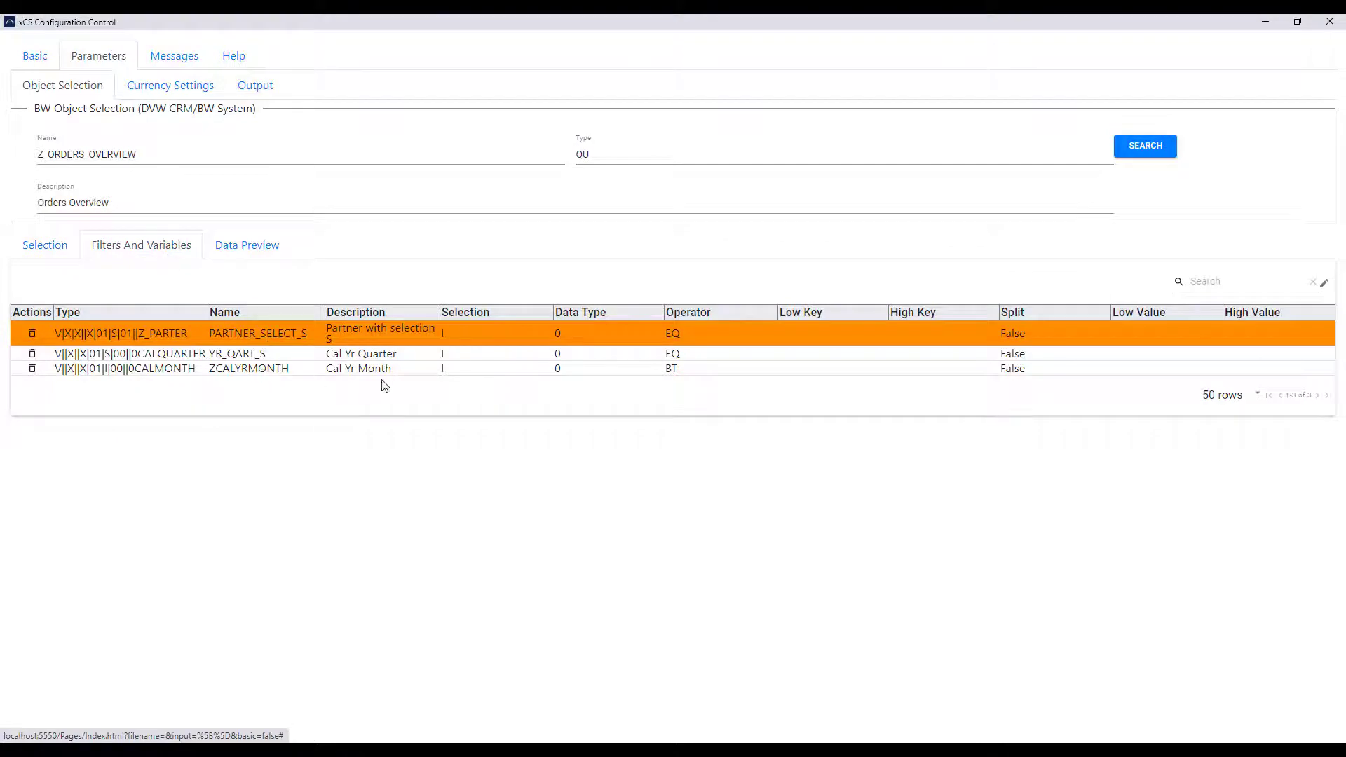
{"action": "right_click", "coordinate": [715, 337]}
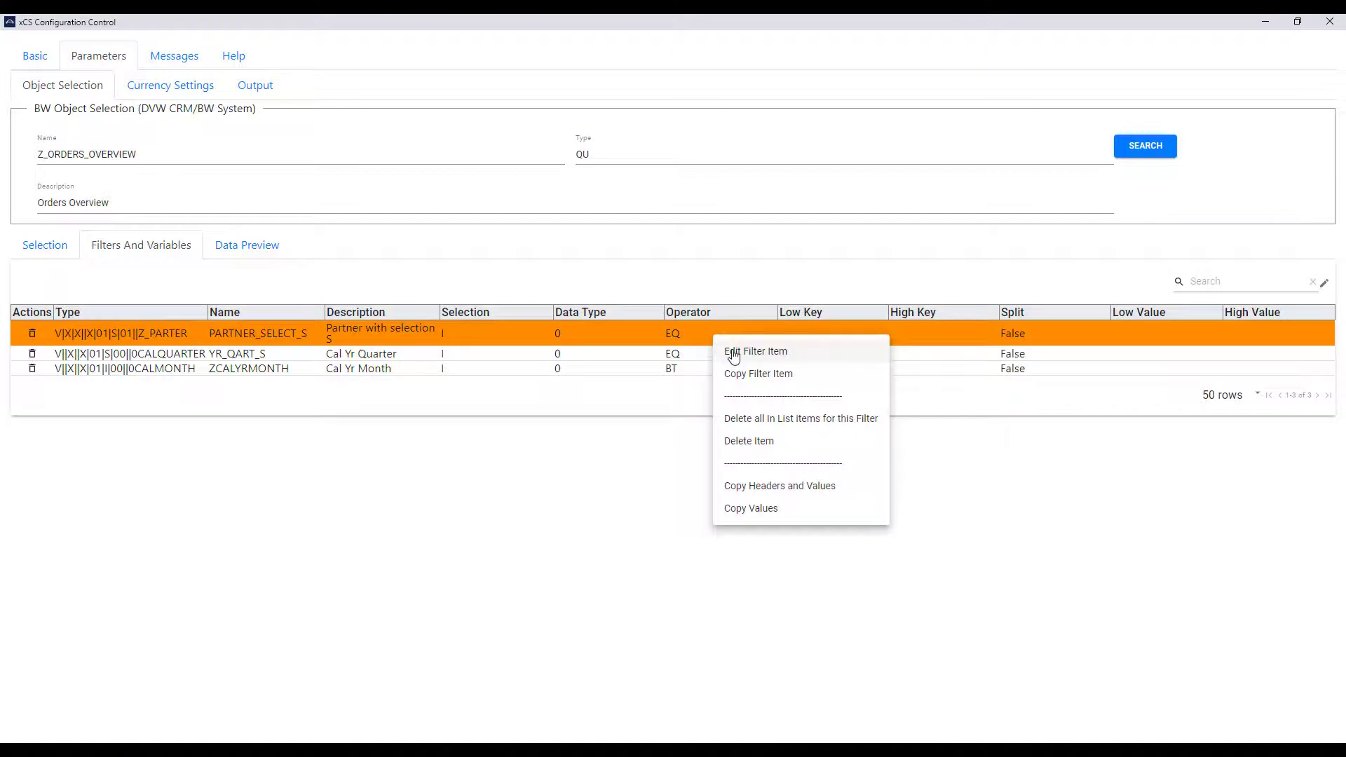
{"action": "left_click", "coordinate": [733, 352]}
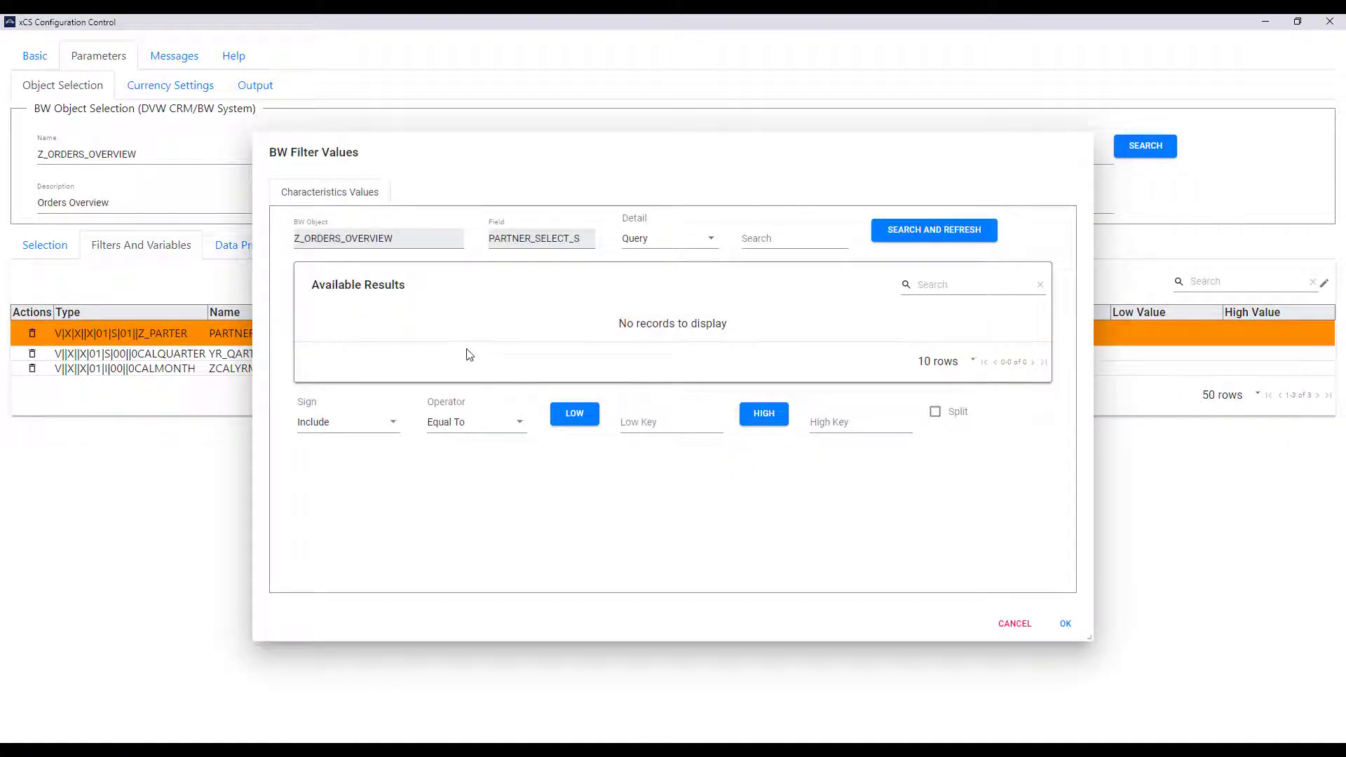
{"action": "left_click", "coordinate": [892, 238]}
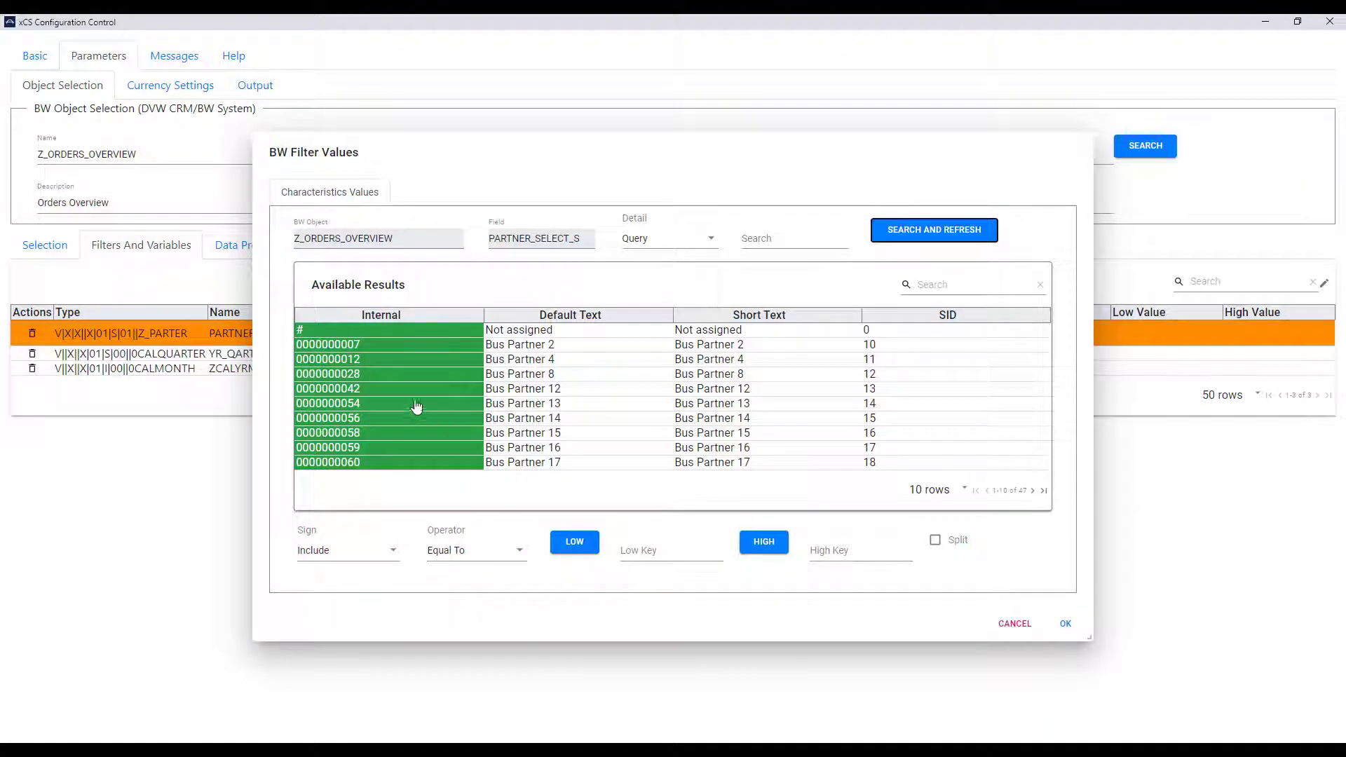
{"action": "left_click", "coordinate": [349, 348]}
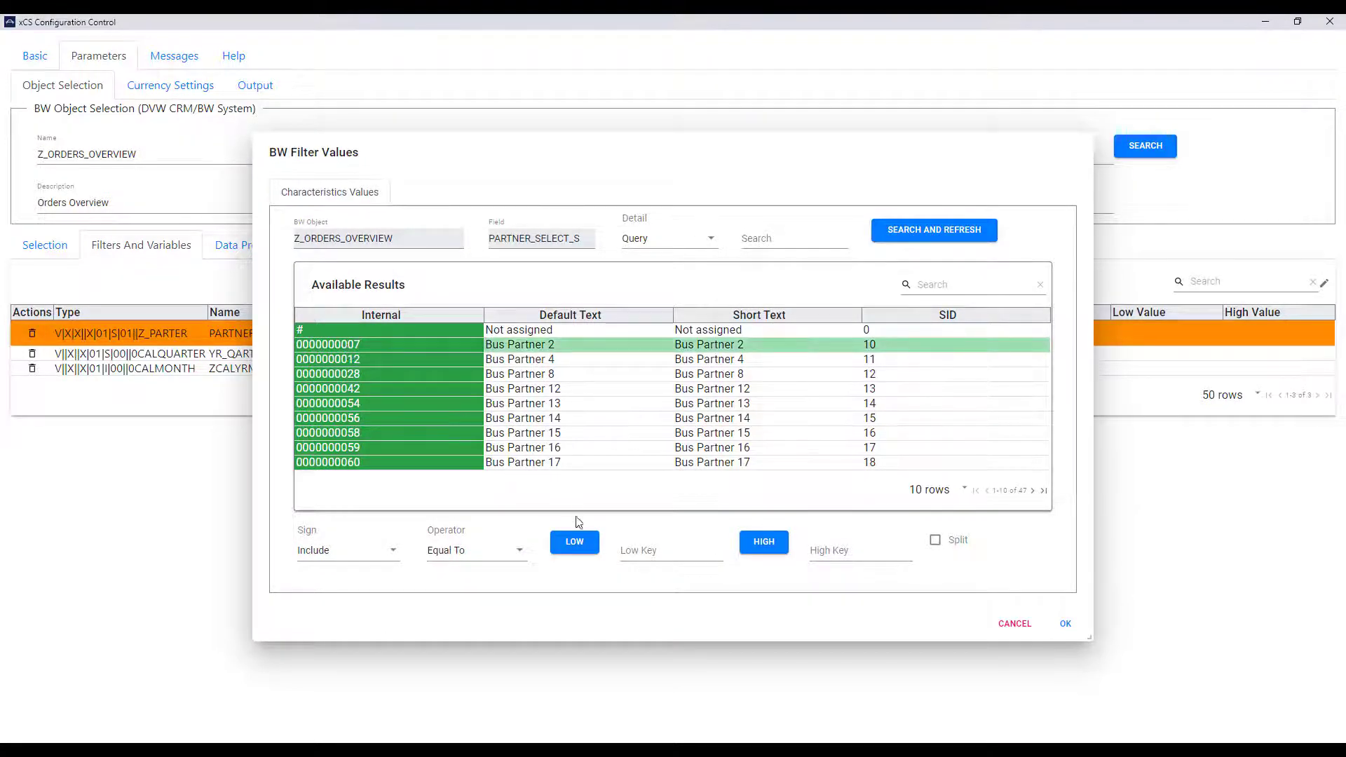
{"action": "left_click", "coordinate": [574, 542]}
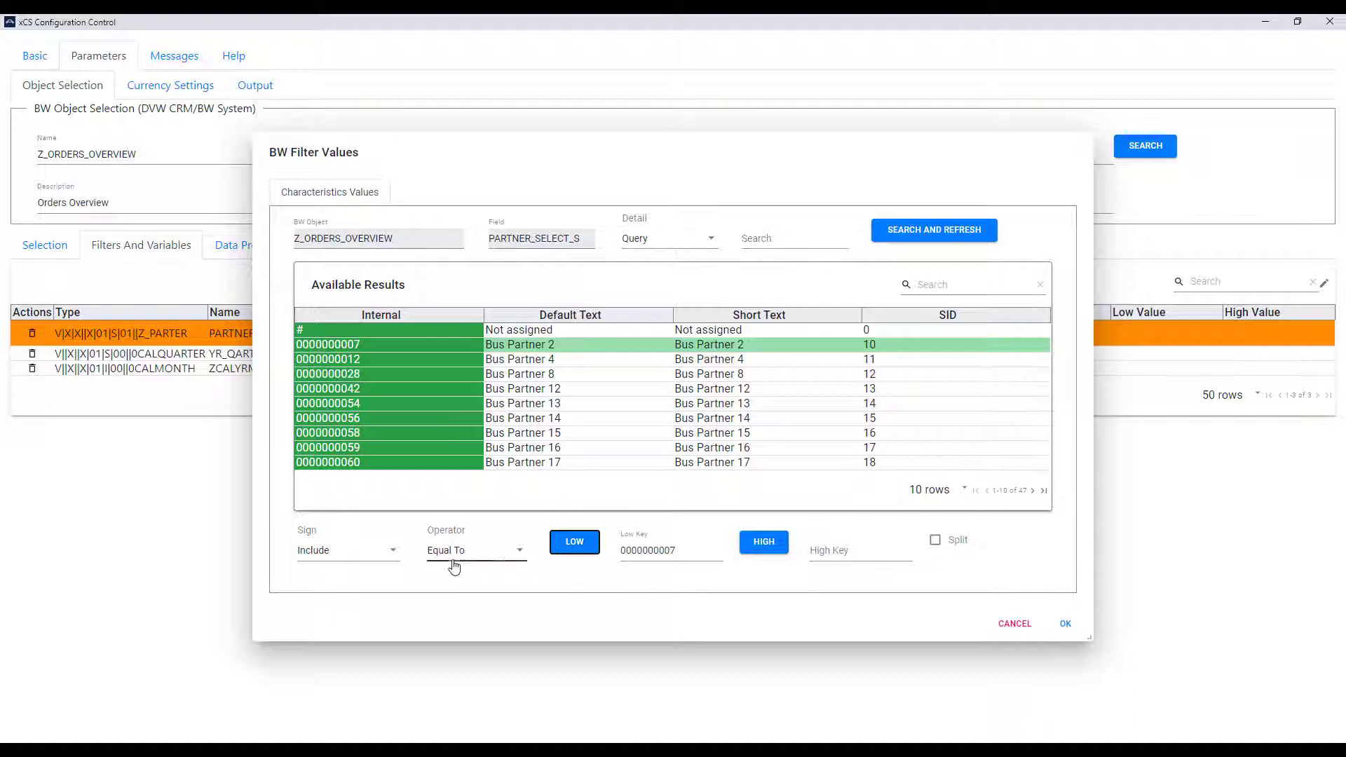
{"action": "left_click", "coordinate": [519, 556]}
{"action": "left_click", "coordinate": [490, 671]}
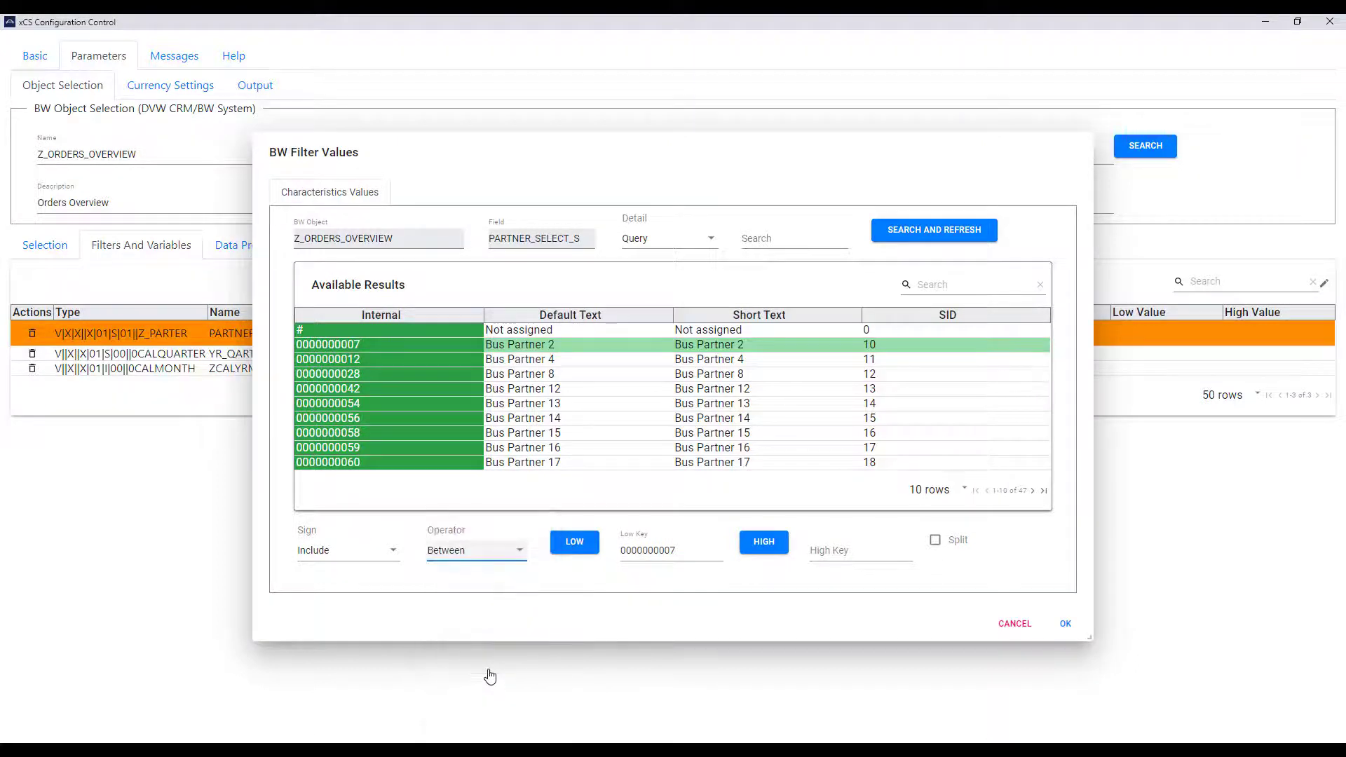
{"action": "left_click", "coordinate": [1044, 491]}
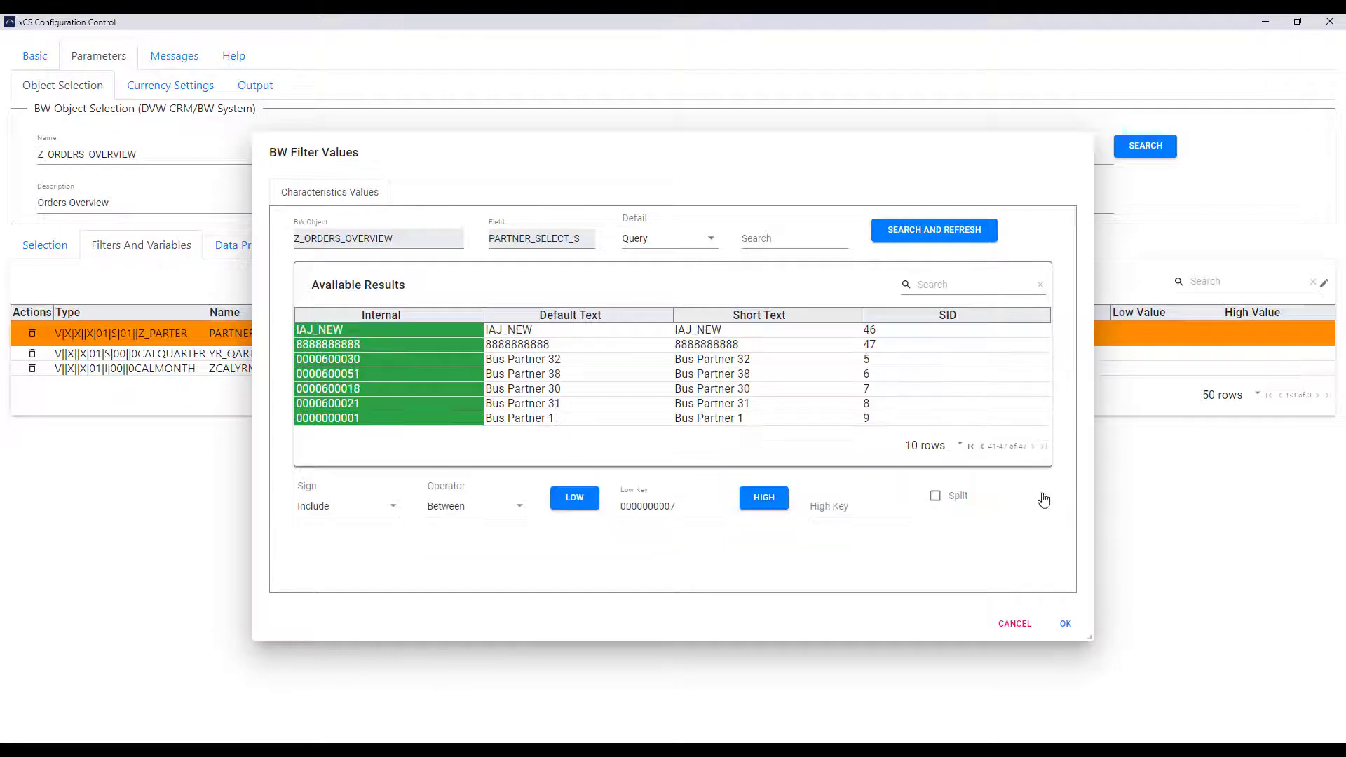
{"action": "left_click", "coordinate": [446, 345]}
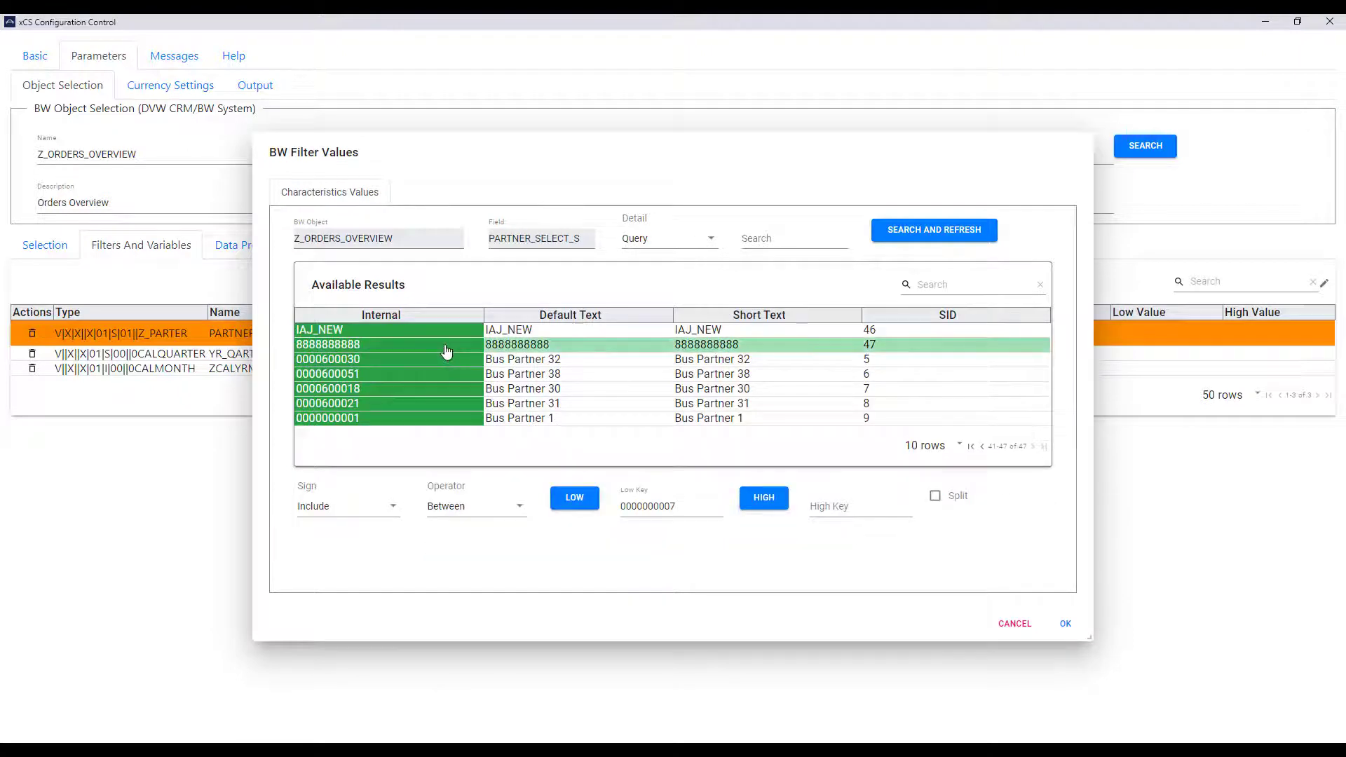
{"action": "left_click", "coordinate": [763, 502]}
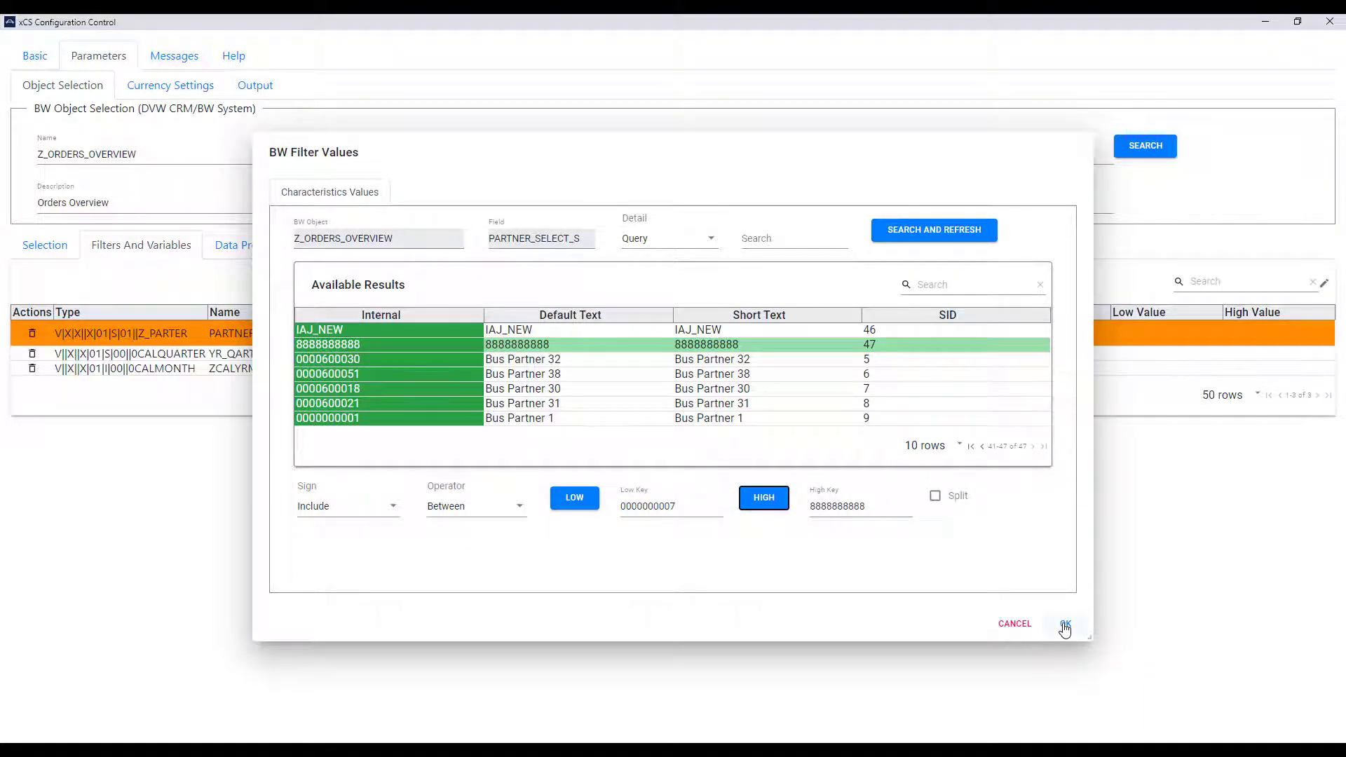
{"action": "left_click", "coordinate": [1064, 626]}
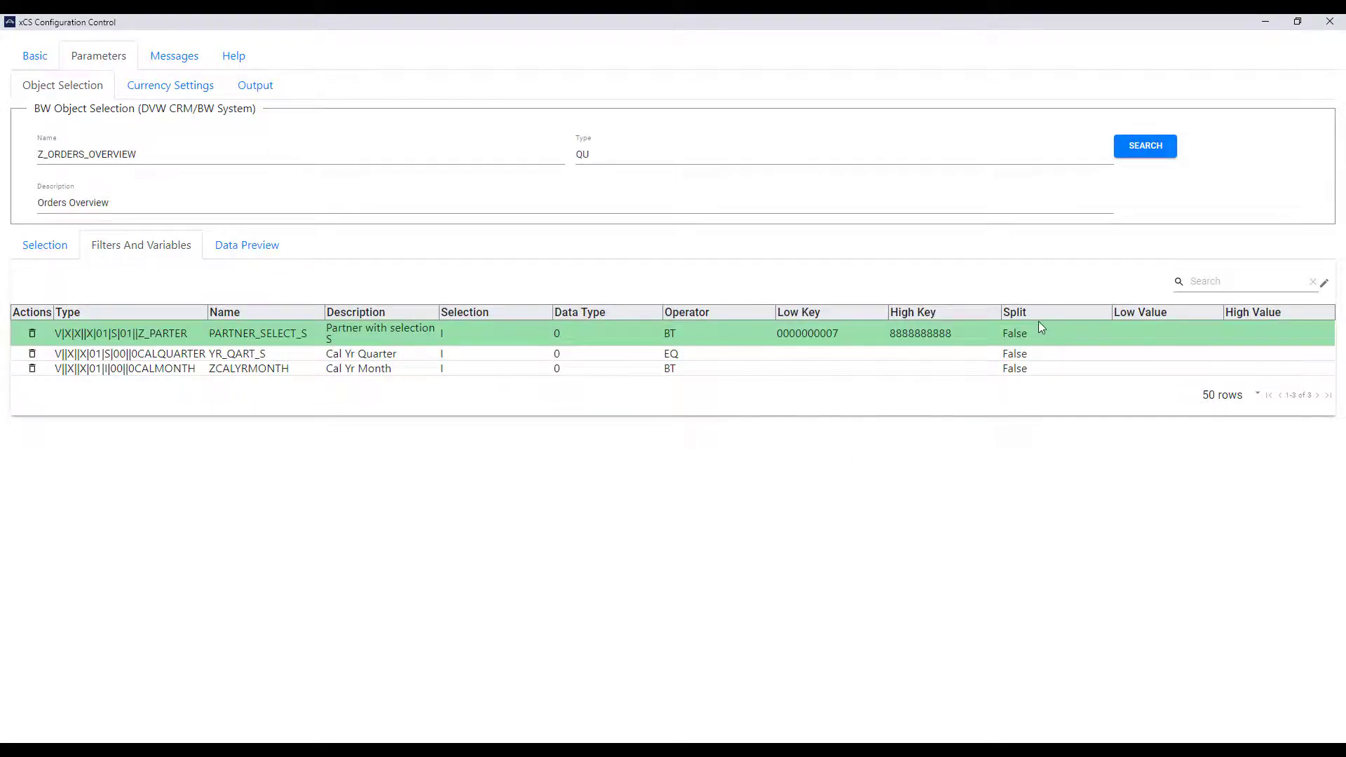
Step: Execute the Data Preview to see Orders Overview rows, then return to the Basic page
{"action": "left_click", "coordinate": [264, 248]}
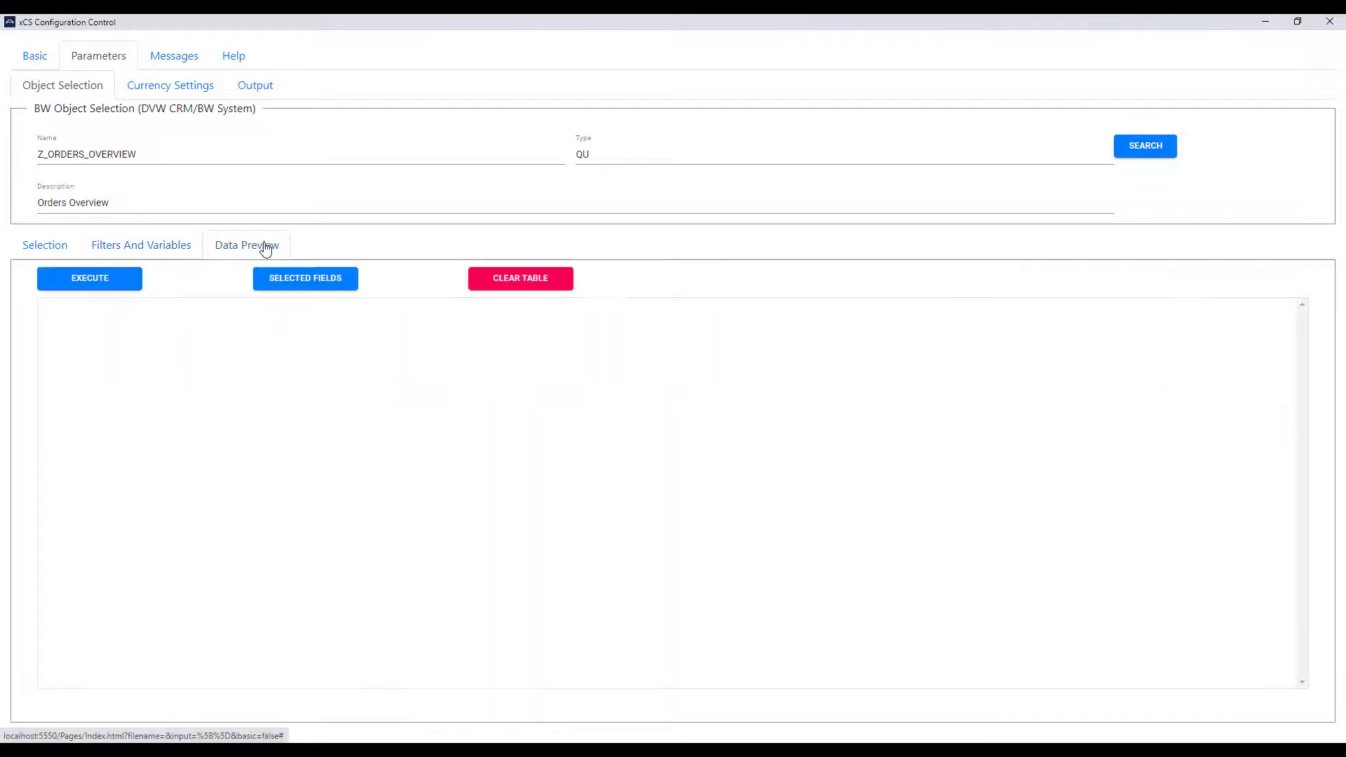
{"action": "left_click", "coordinate": [99, 279]}
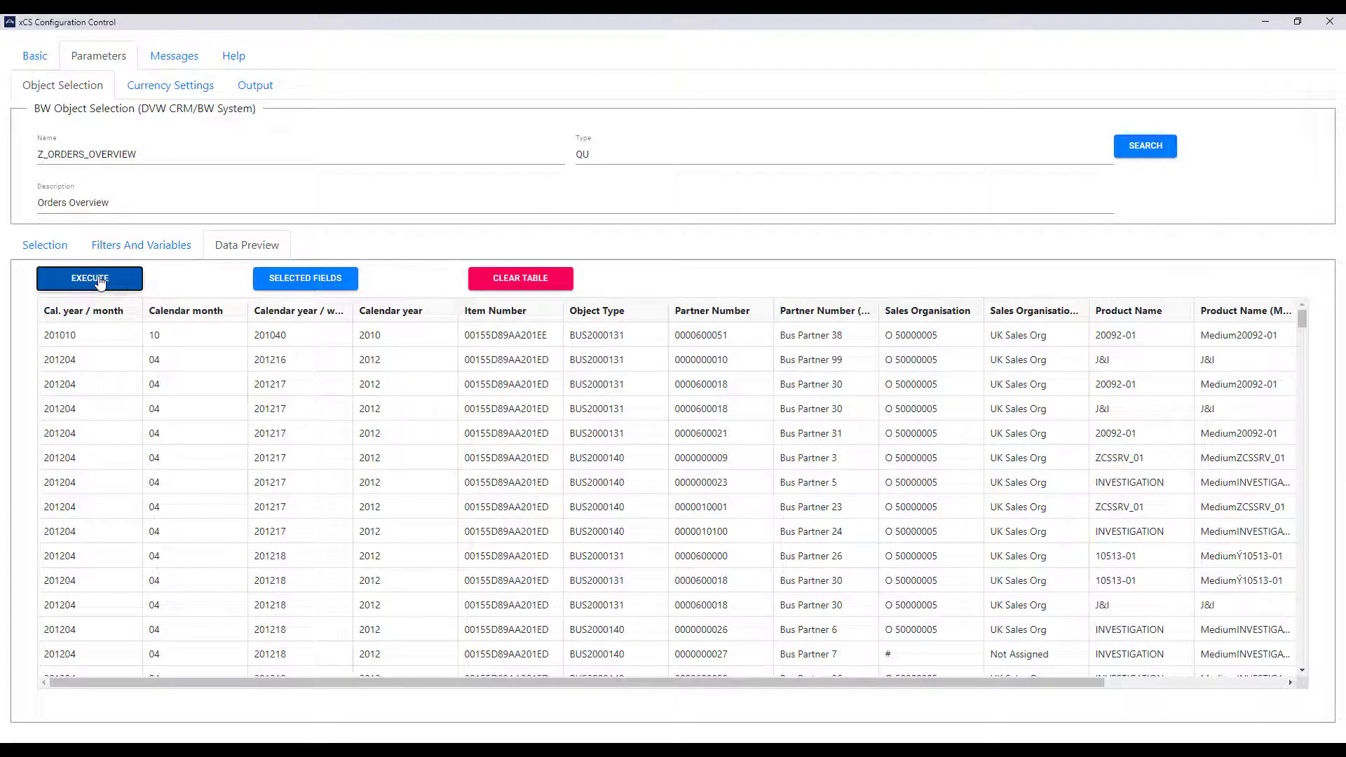
{"action": "left_click", "coordinate": [33, 56]}
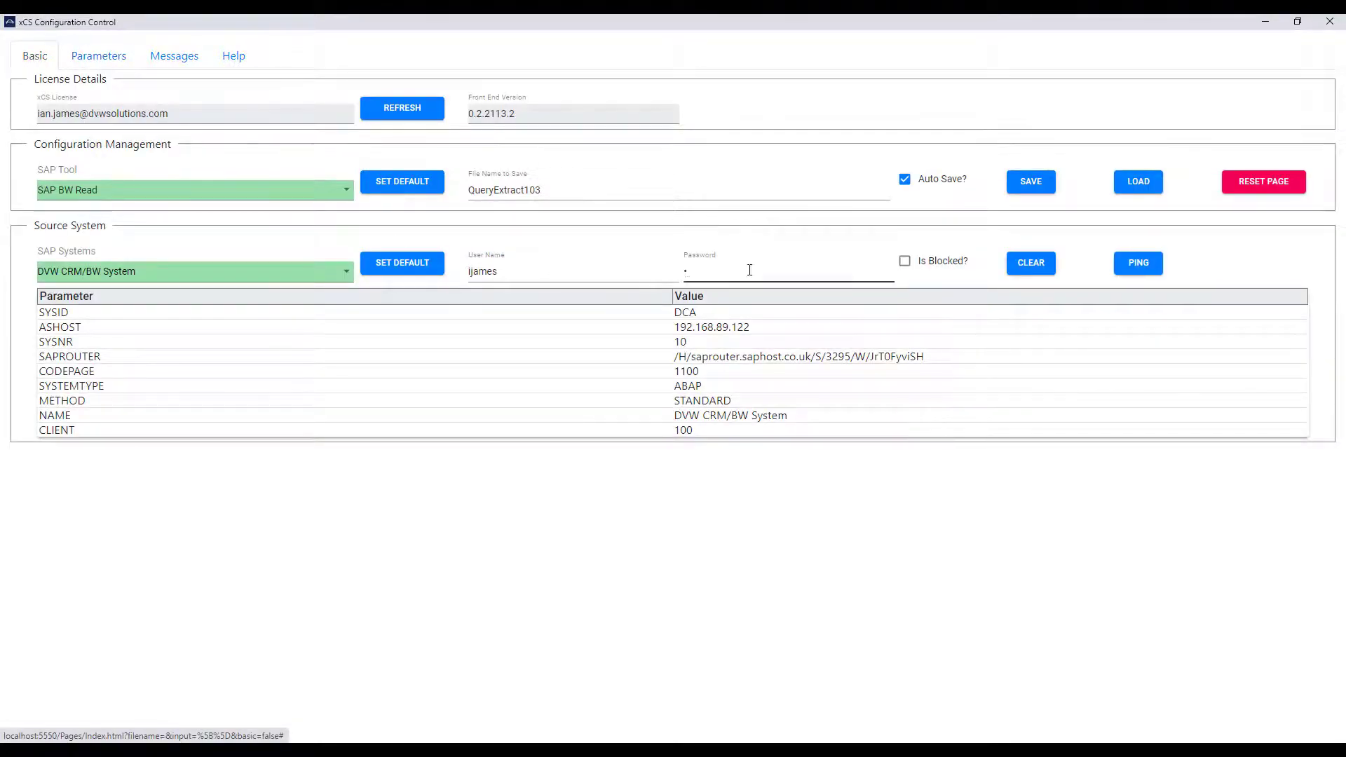
Step: Save the QueryExtract103 configuration and acknowledge the confirmation
{"action": "left_click", "coordinate": [1028, 186]}
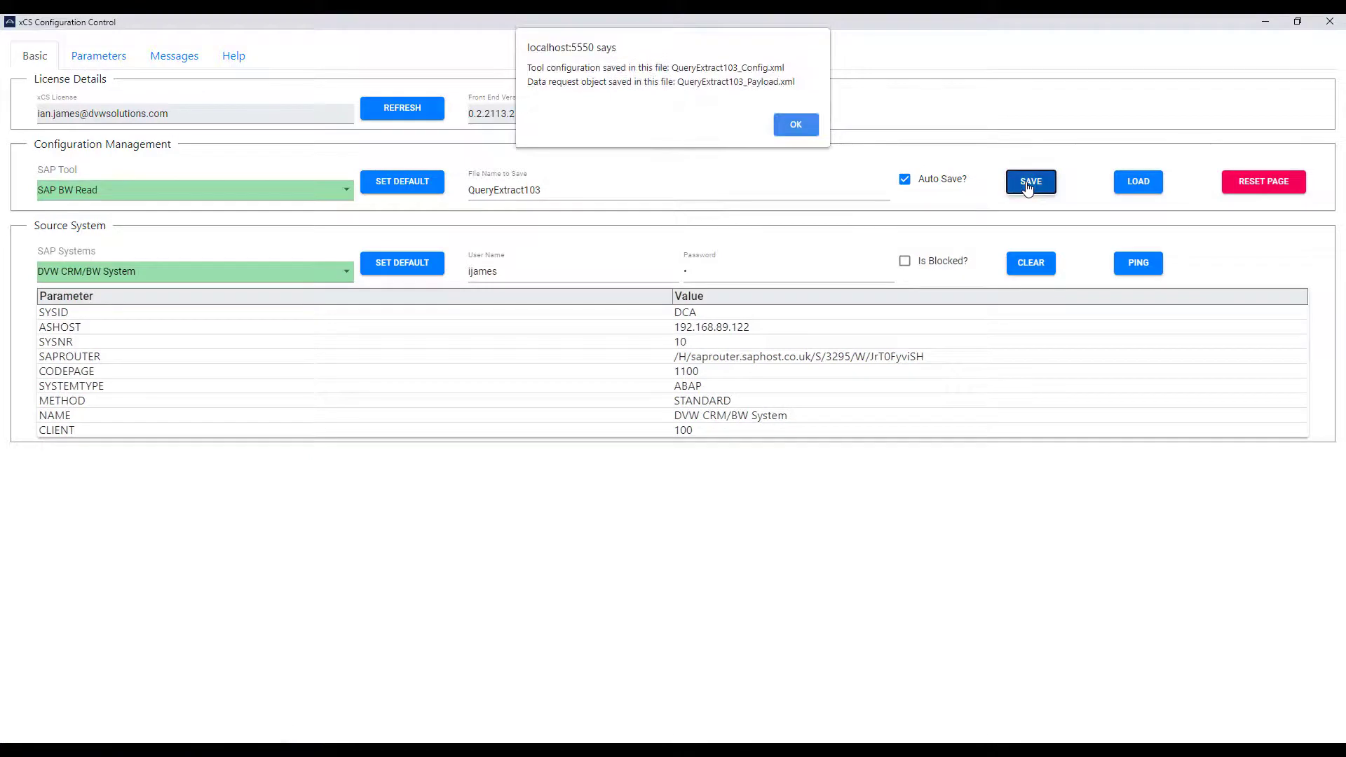
{"action": "left_click", "coordinate": [796, 126]}
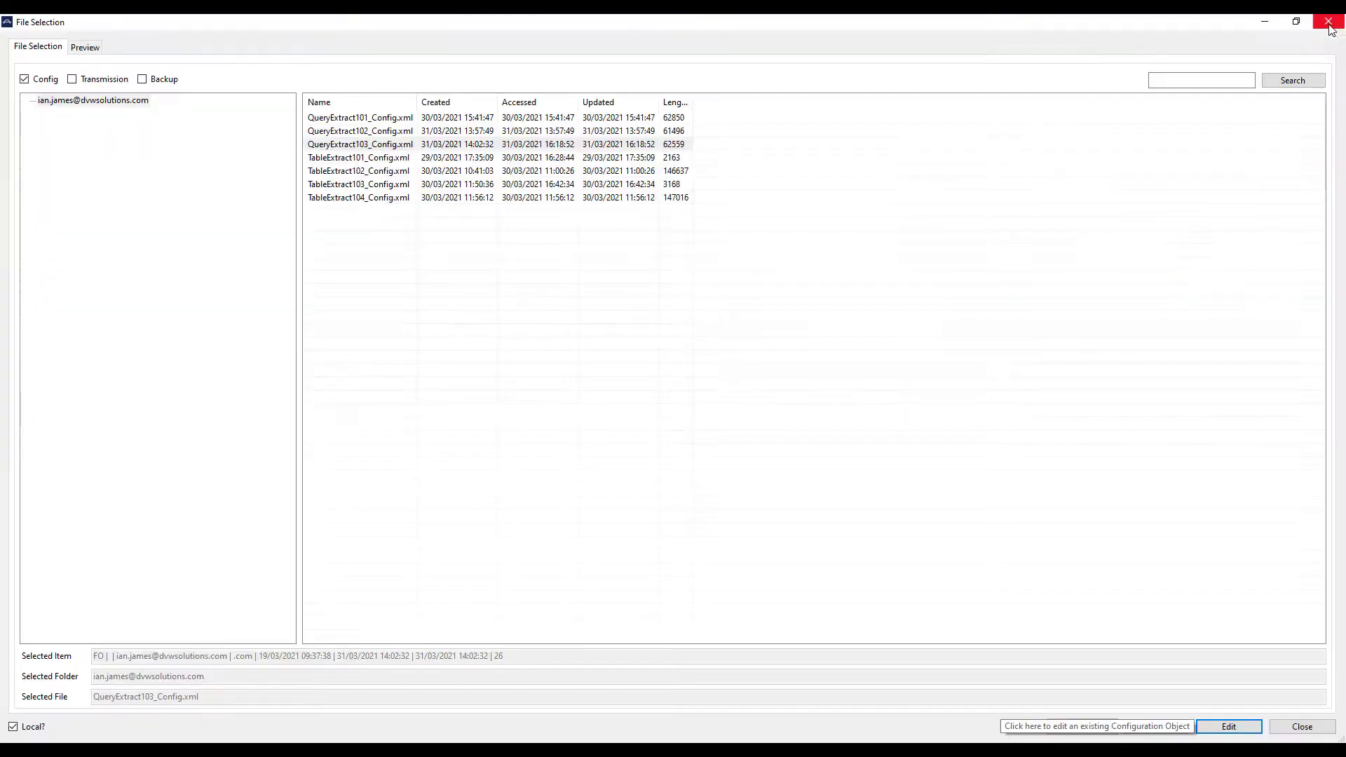
Step: Select QueryExtract103_Config.xml and copy the OData URL of the user's folder
{"action": "left_click", "coordinate": [1327, 22]}
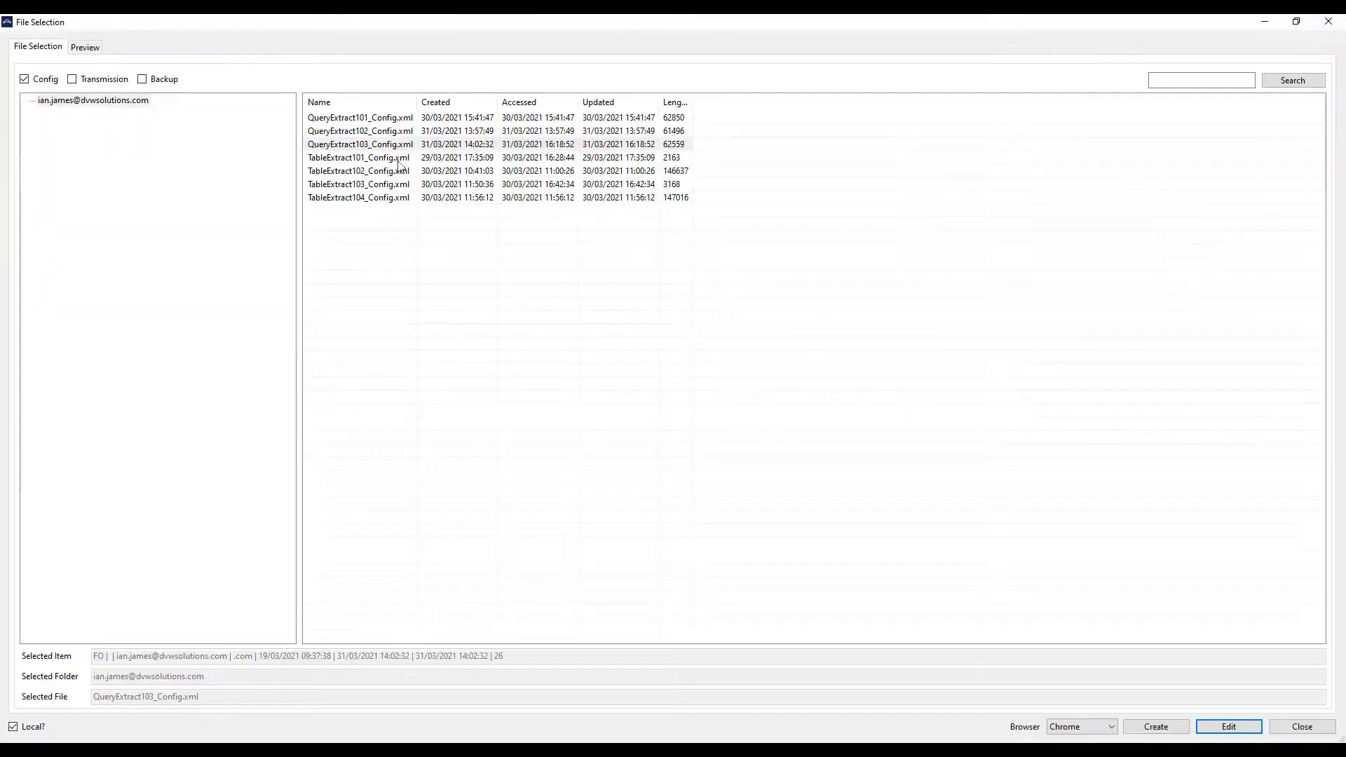
{"action": "left_click", "coordinate": [370, 147]}
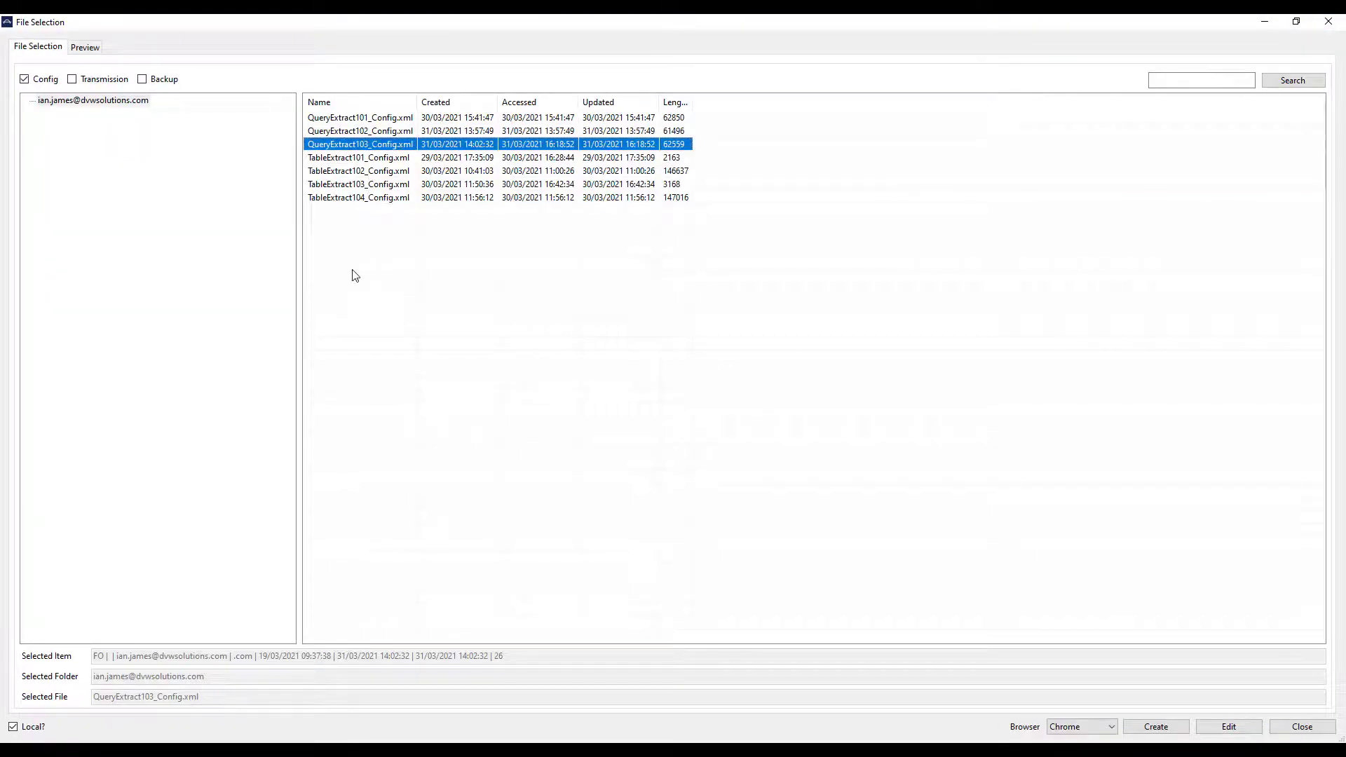
{"action": "right_click", "coordinate": [133, 100]}
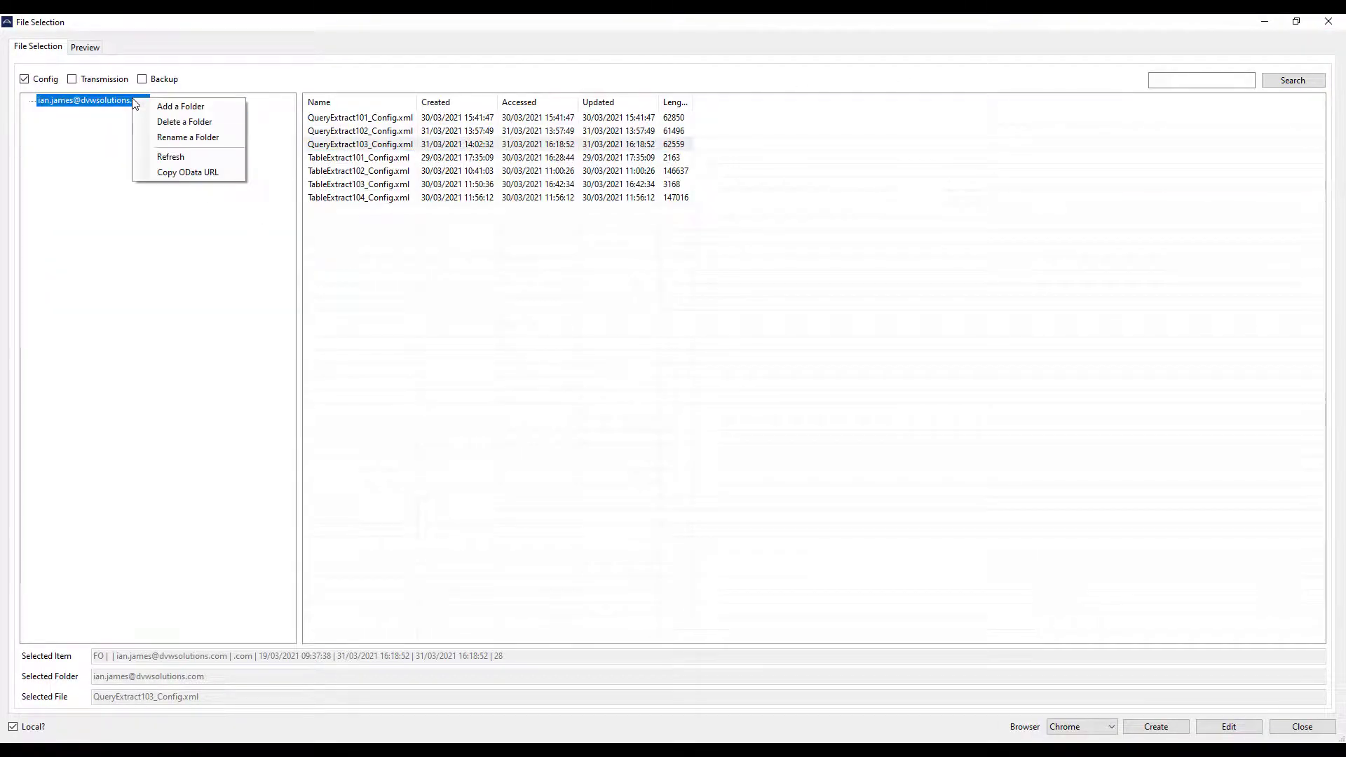
{"action": "left_click", "coordinate": [174, 171]}
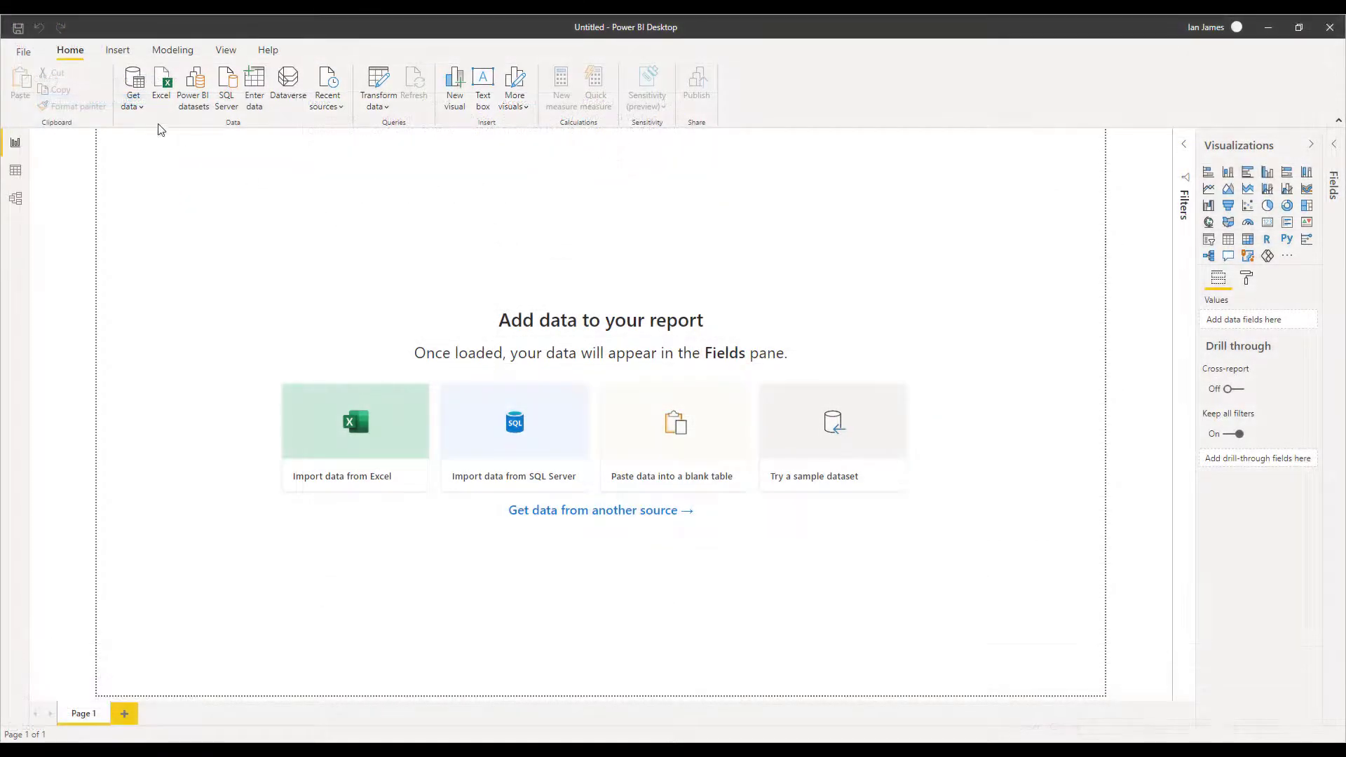
Step: Connect Power BI to an OData feed using the pasted localhost URL
{"action": "left_click", "coordinate": [137, 107]}
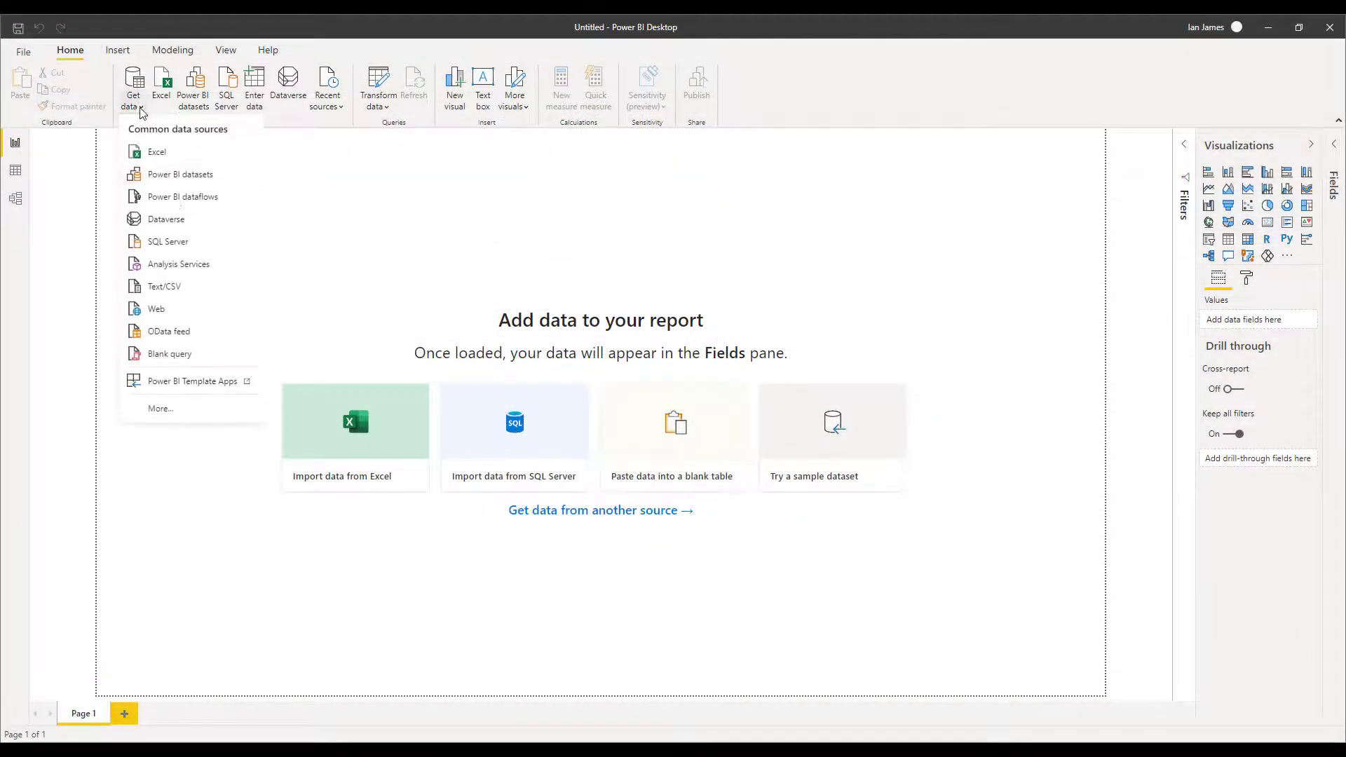
{"action": "left_click", "coordinate": [180, 335]}
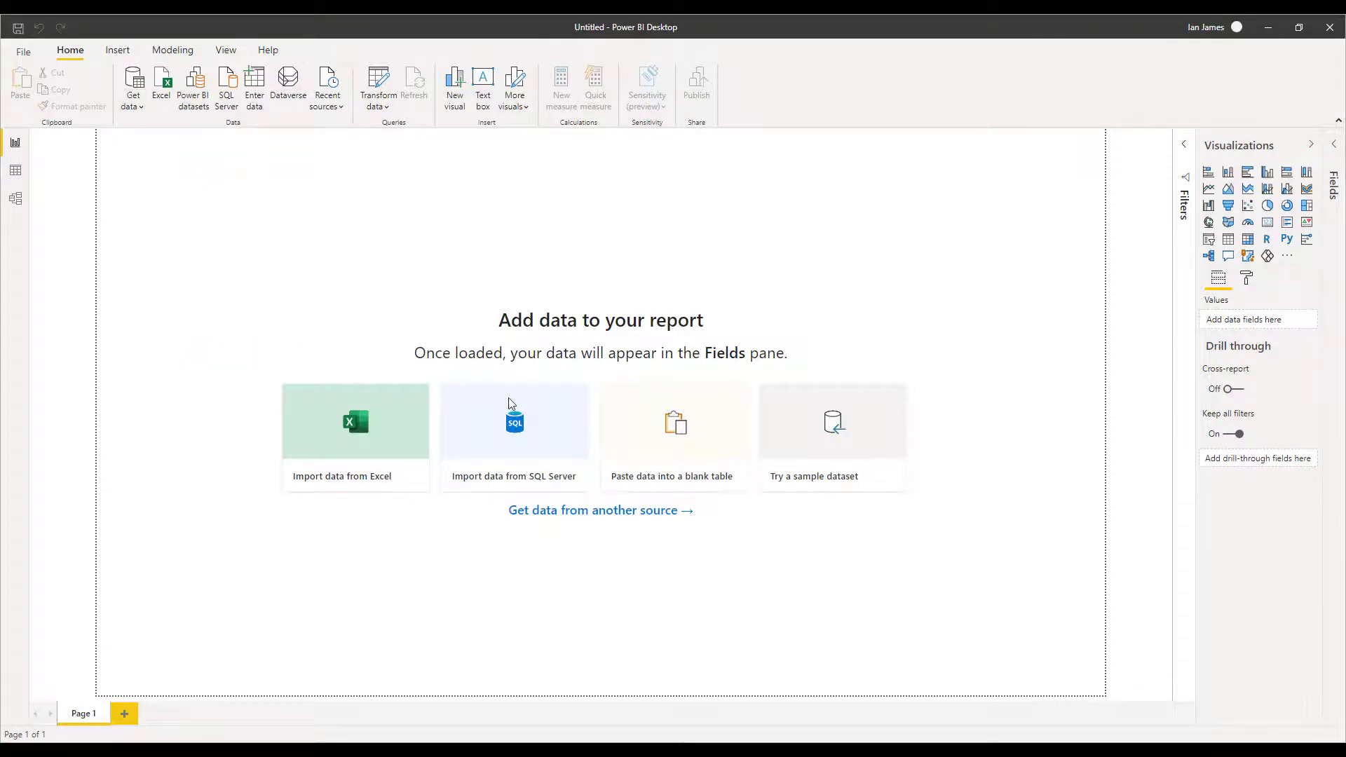
{"action": "key", "text": "ctrl+v"}
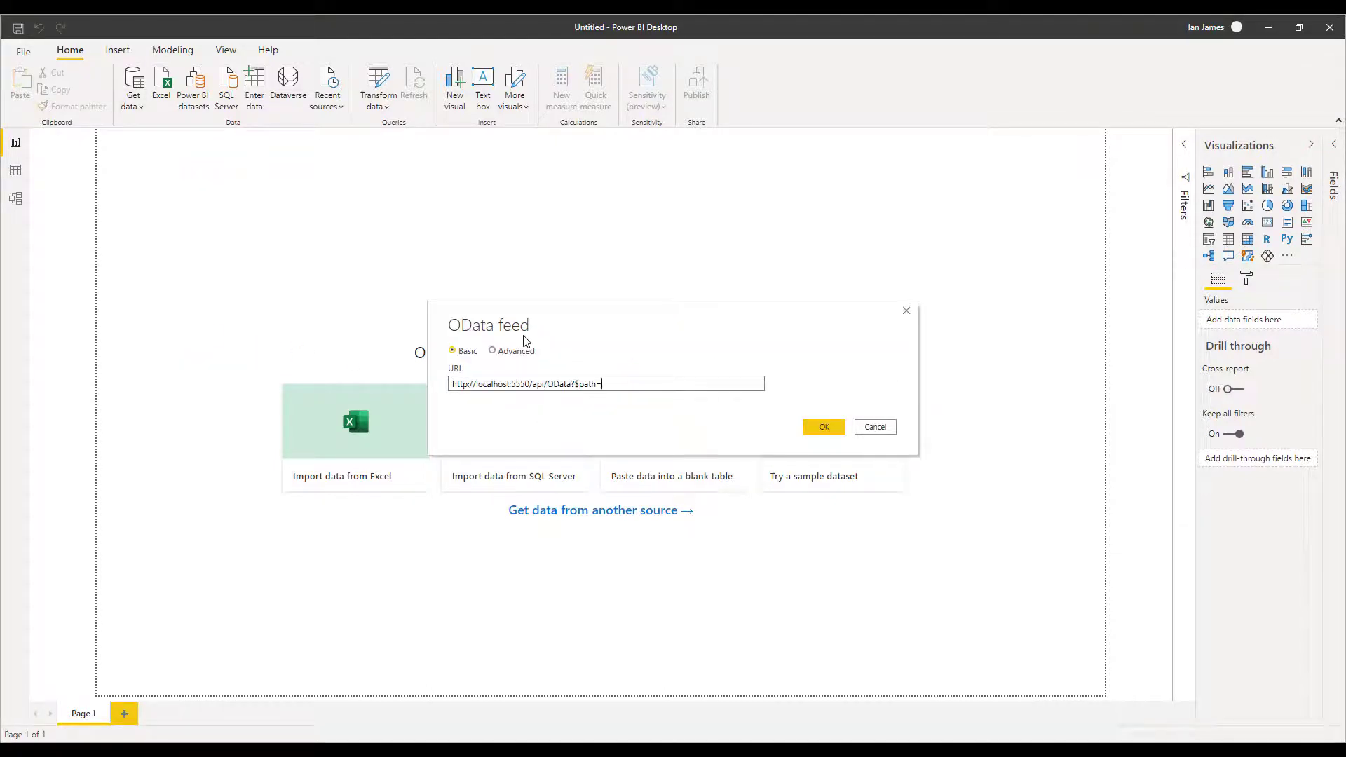
{"action": "left_click", "coordinate": [822, 429]}
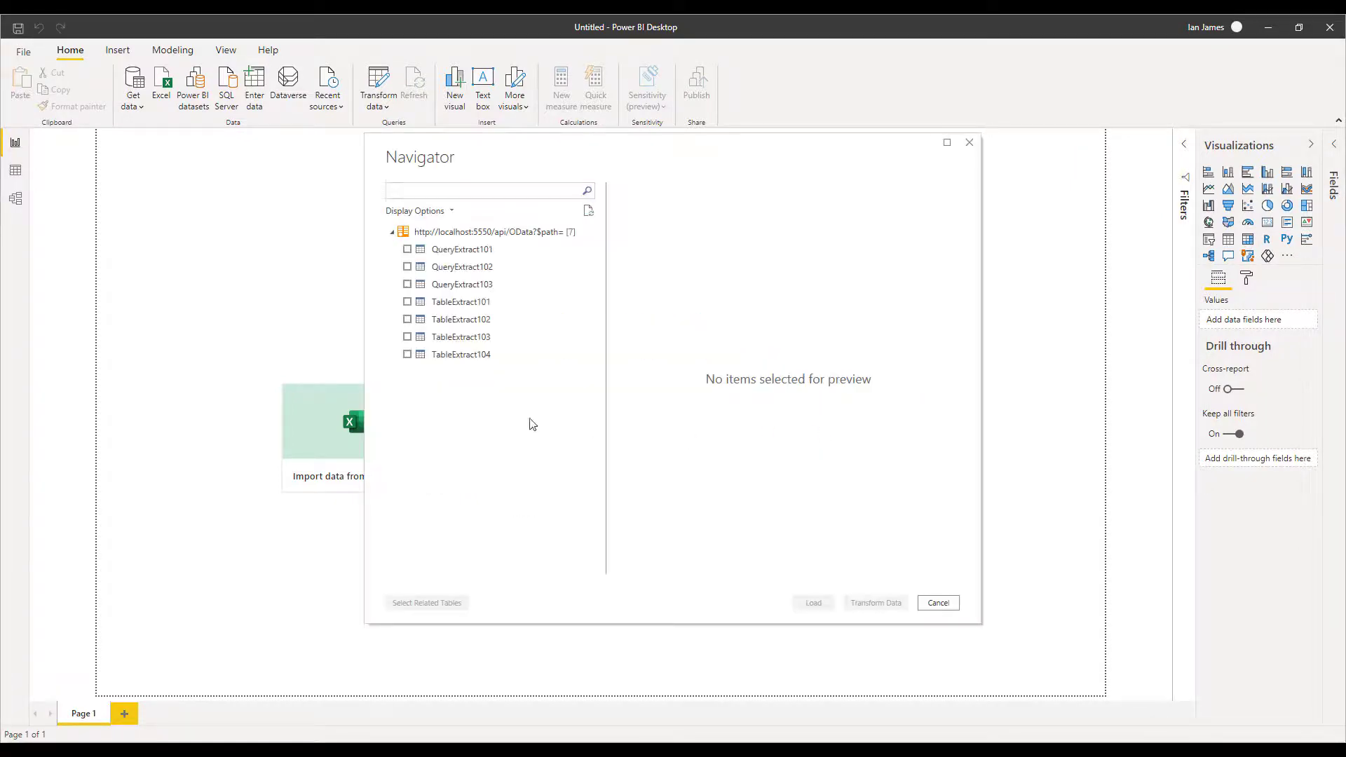
Step: Load the QueryExtract103 table from Navigator and view its data
{"action": "left_click", "coordinate": [407, 284]}
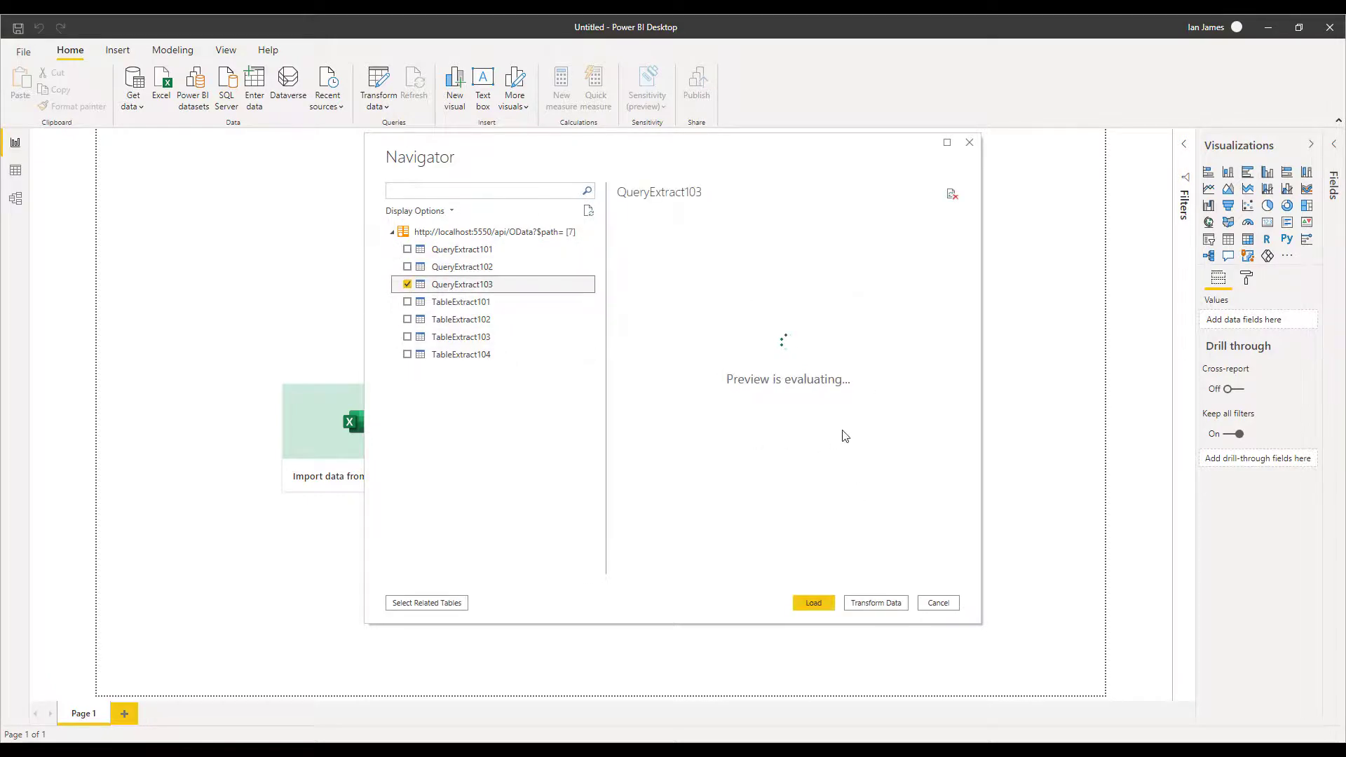
{"action": "mouse_move", "coordinate": [712, 565]}
{"action": "left_mouse_down"}
{"action": "mouse_move", "coordinate": [778, 567]}
{"action": "mouse_move", "coordinate": [712, 567]}
{"action": "left_mouse_up"}
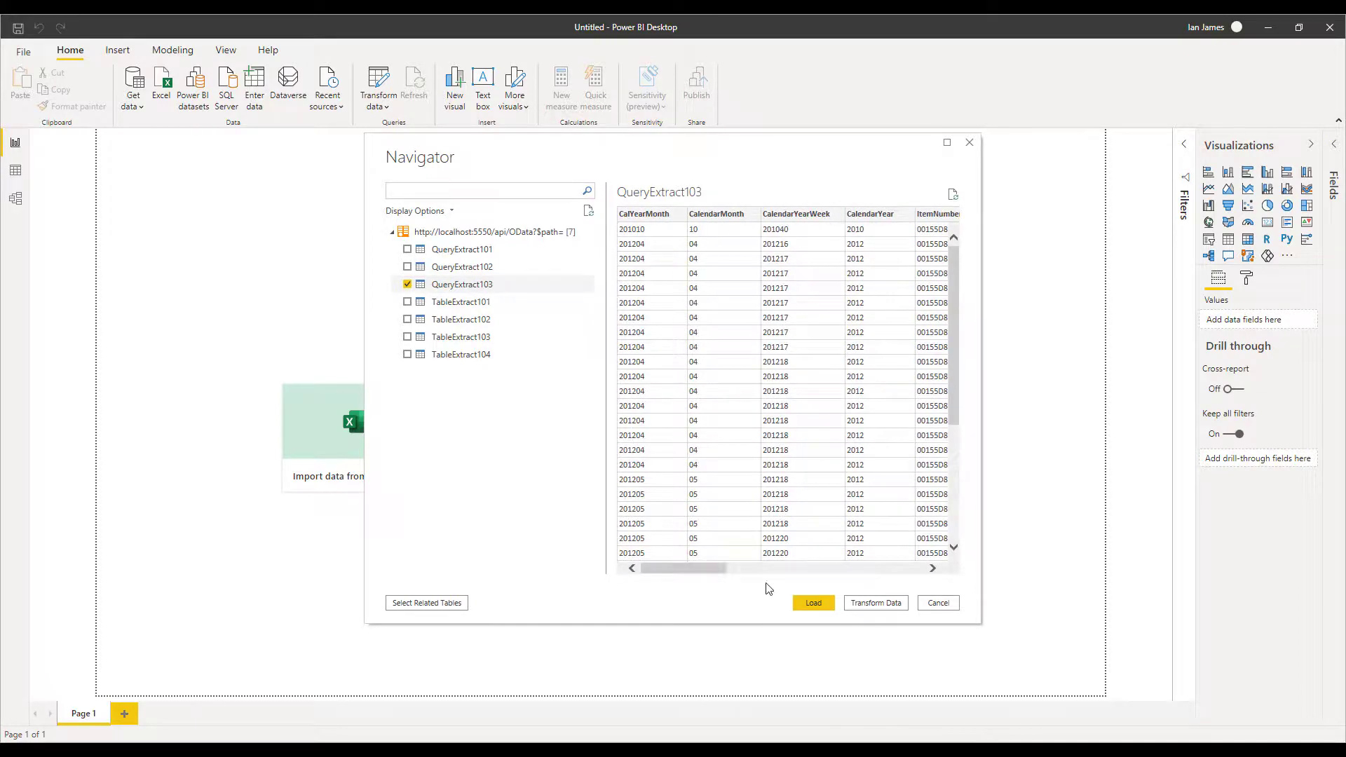
{"action": "left_click", "coordinate": [809, 603]}
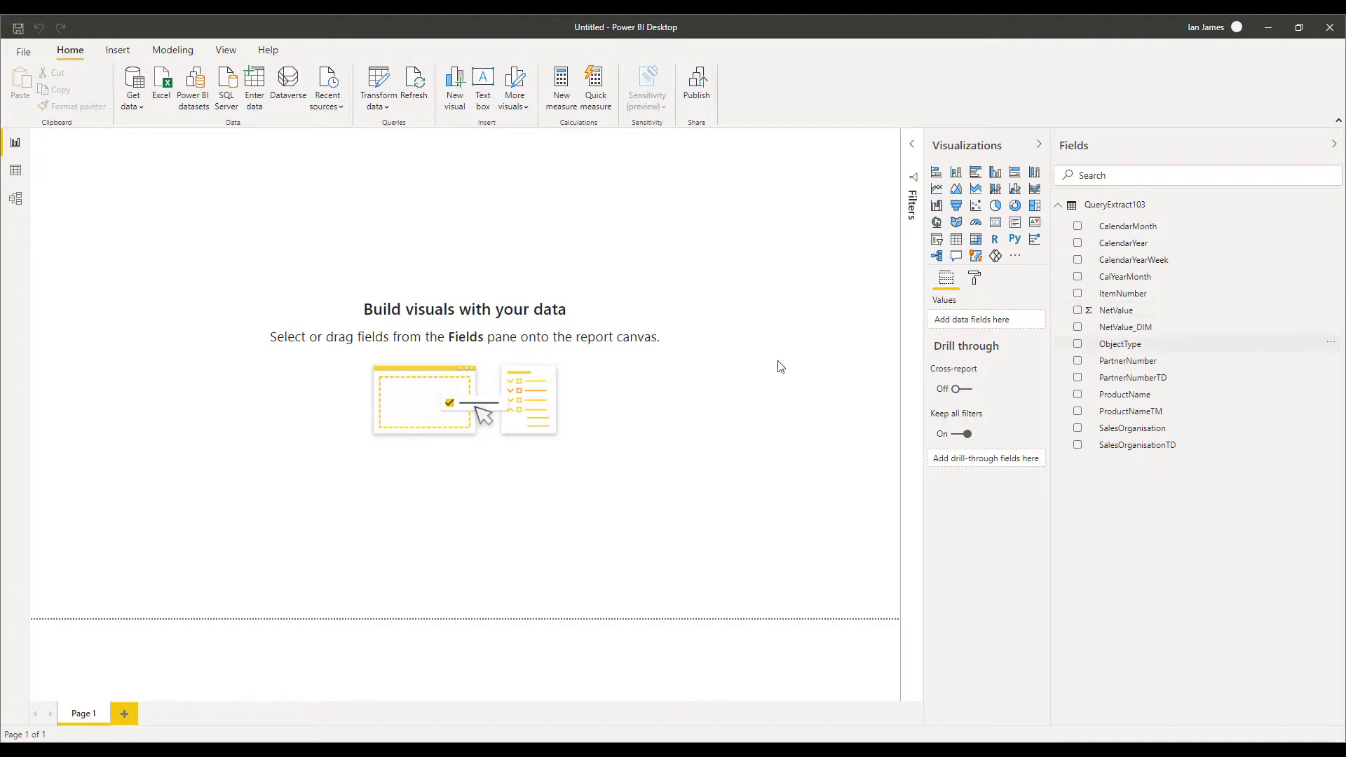
{"action": "left_click", "coordinate": [21, 173]}
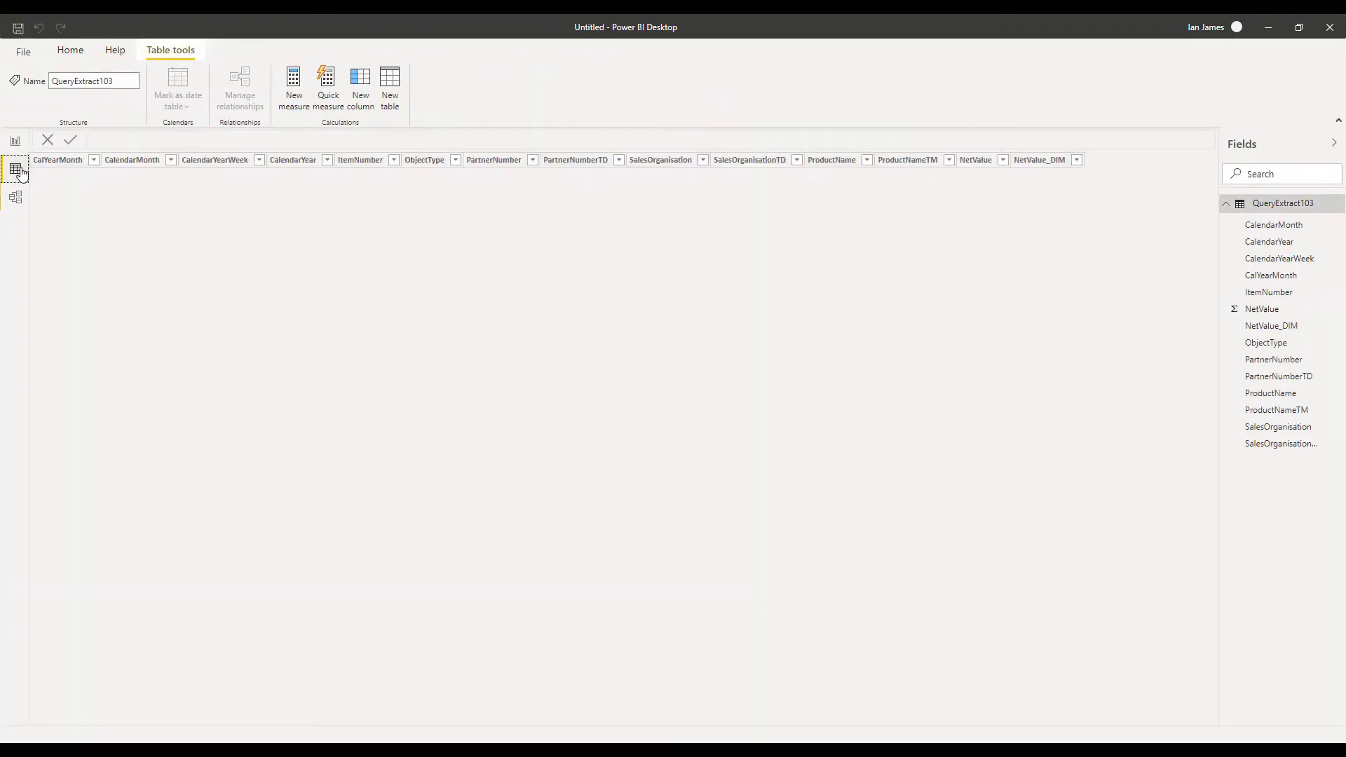